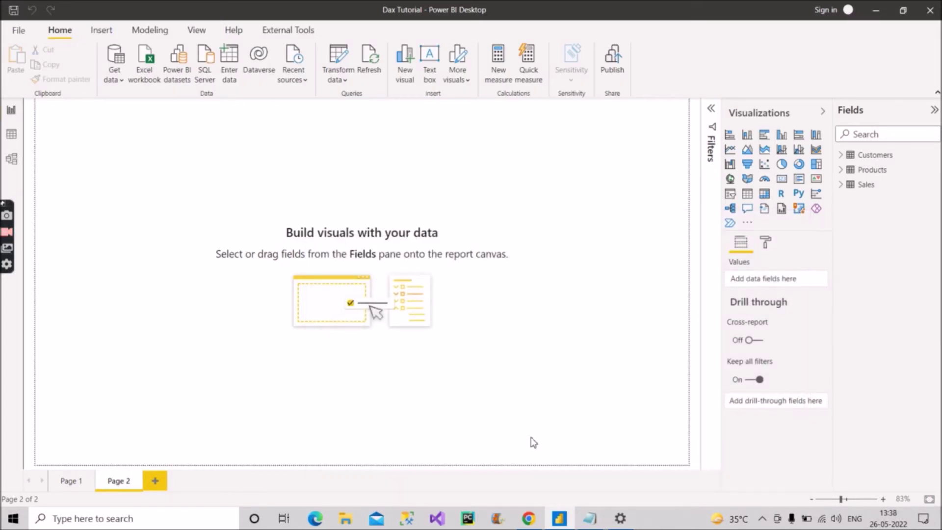
- Switch from the empty Page 2 report to the COUNTX function docs in Chrome
{"action": "left_click", "coordinate": [528, 518]}
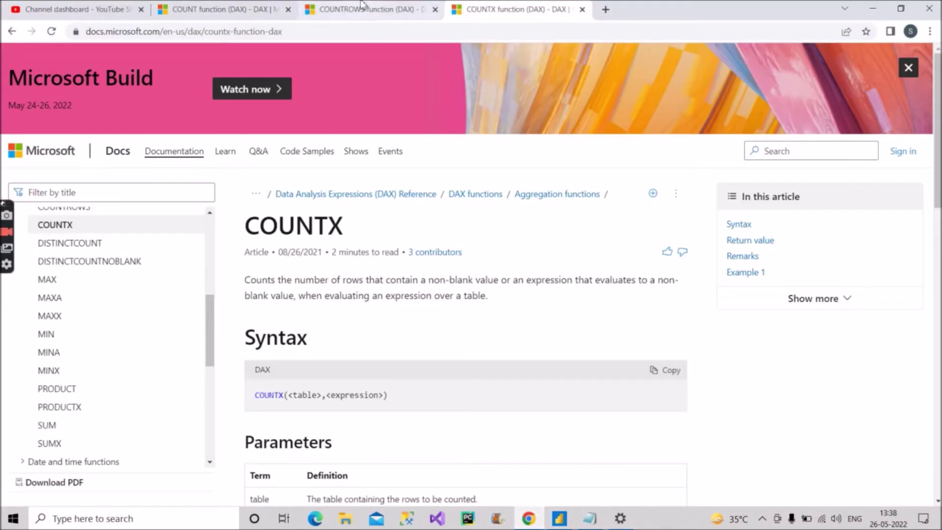
- Read the COUNTROWS function article in Microsoft Docs, then bring the Power BI report back
{"action": "left_click", "coordinate": [340, 12]}
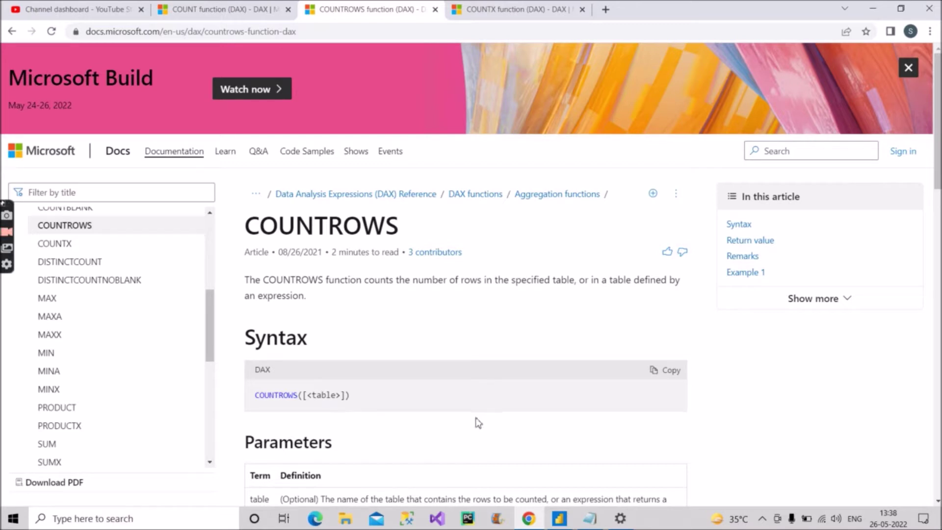
{"action": "left_click", "coordinate": [559, 518]}
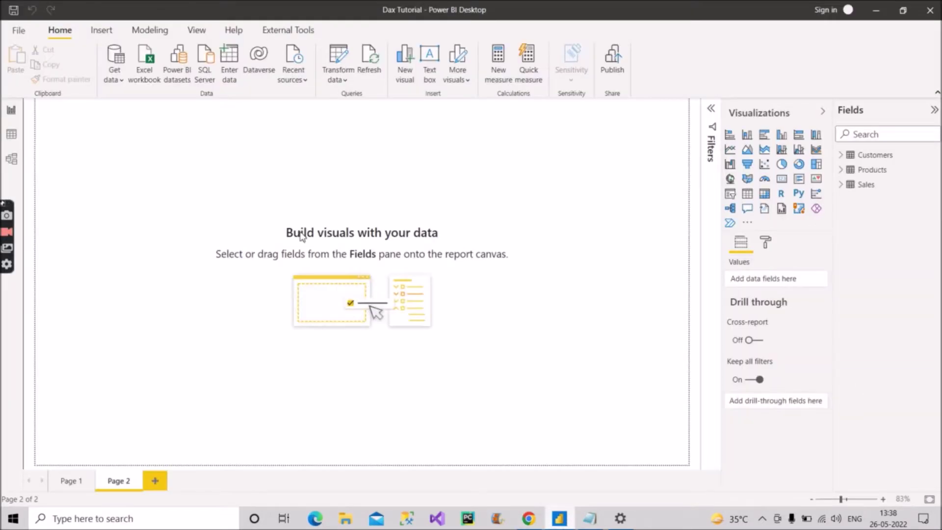
{"action": "left_click", "coordinate": [11, 158]}
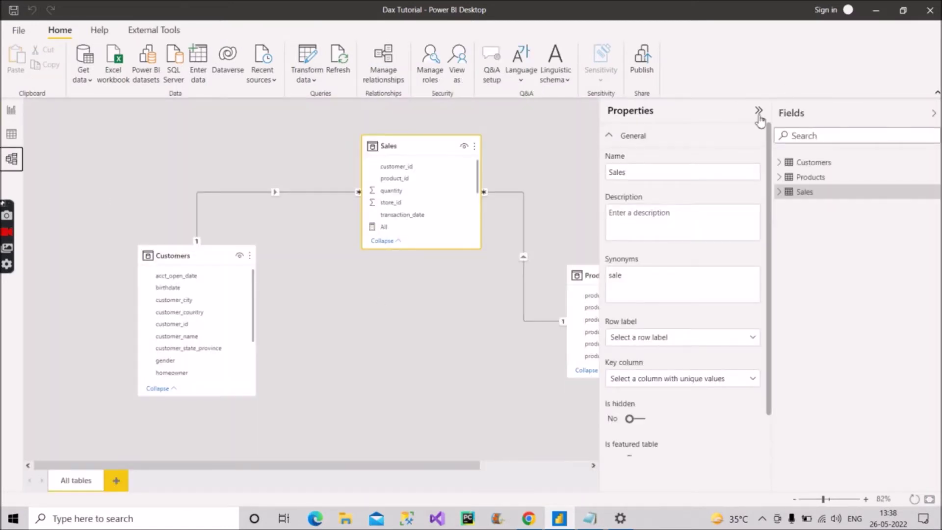
{"action": "left_click", "coordinate": [758, 111]}
{"action": "left_click", "coordinate": [933, 114]}
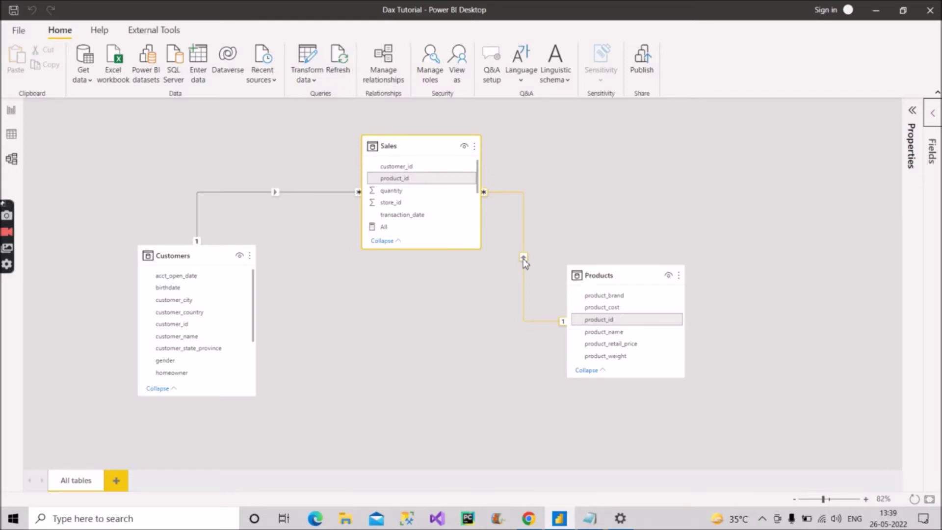
{"action": "left_click", "coordinate": [12, 110]}
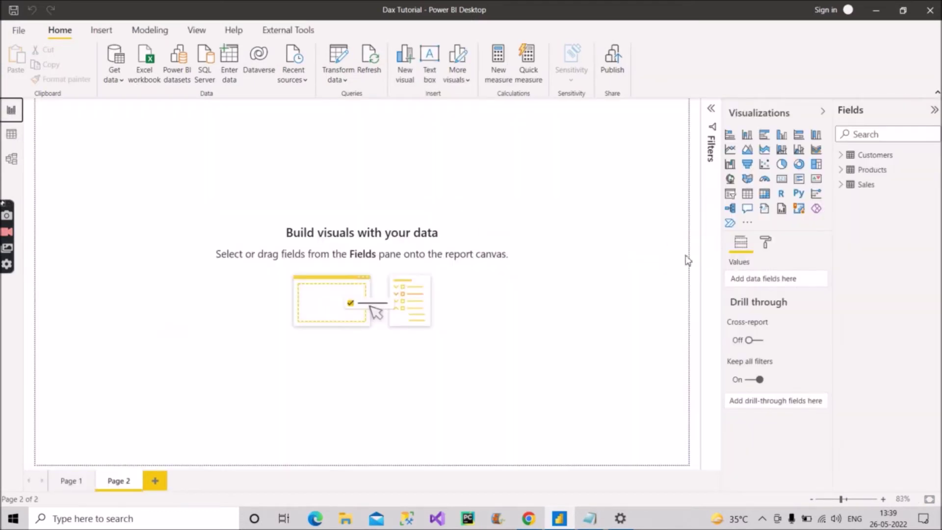
- Create a new Sales measure 'Using CR = COUNTROWS(sales)' with enlarged formula text
{"action": "left_click", "coordinate": [846, 185]}
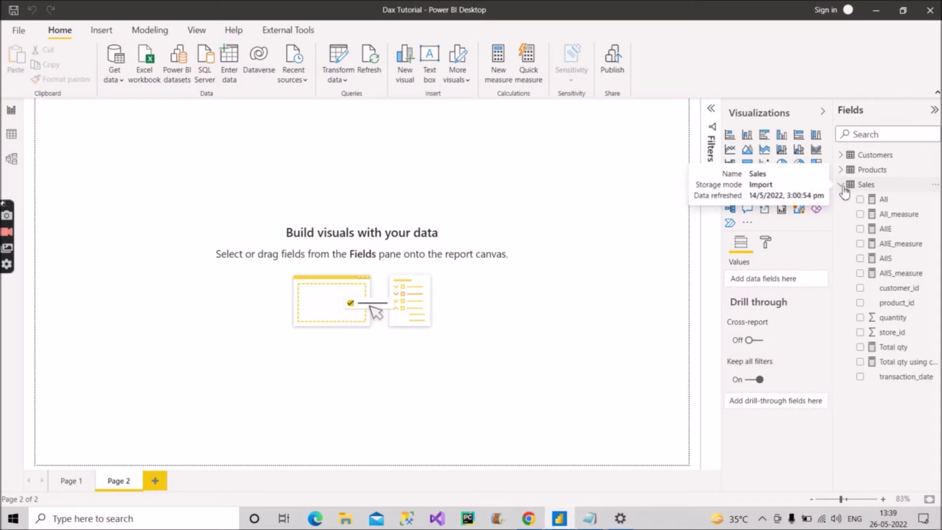
{"action": "right_click", "coordinate": [891, 256]}
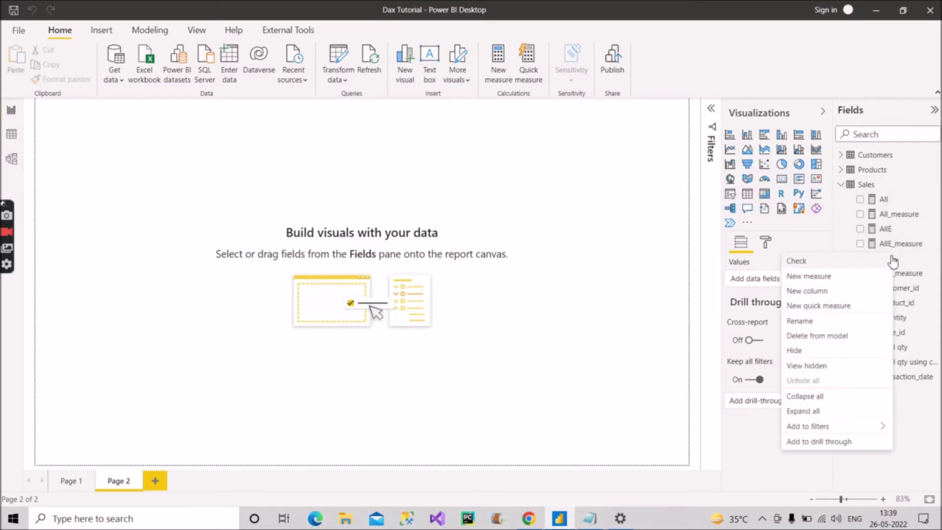
{"action": "left_click", "coordinate": [851, 279]}
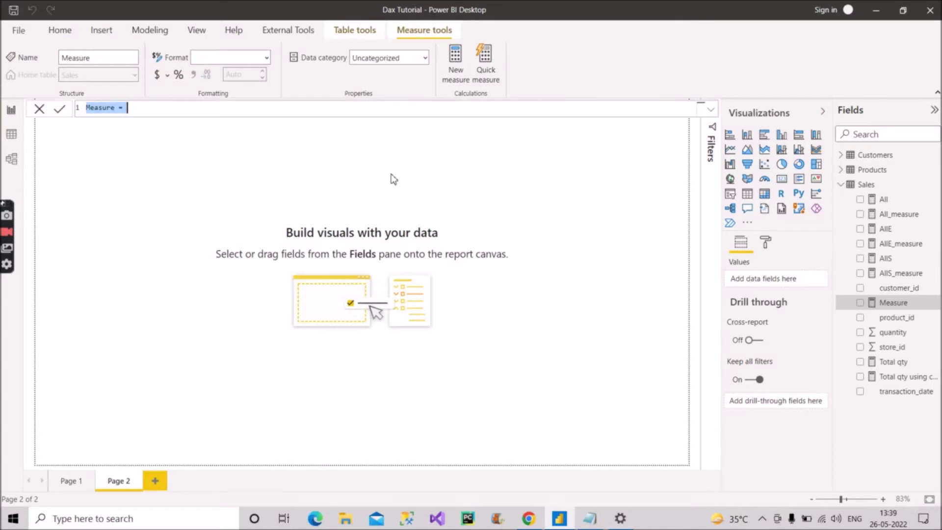
{"action": "key", "text": "ctrl+plus"}
{"action": "key", "text": "ctrl+plus"}
{"action": "key", "text": "ctrl+plus"}
{"action": "key", "text": "ctrl+plus"}
{"action": "key", "text": "ctrl+plus"}
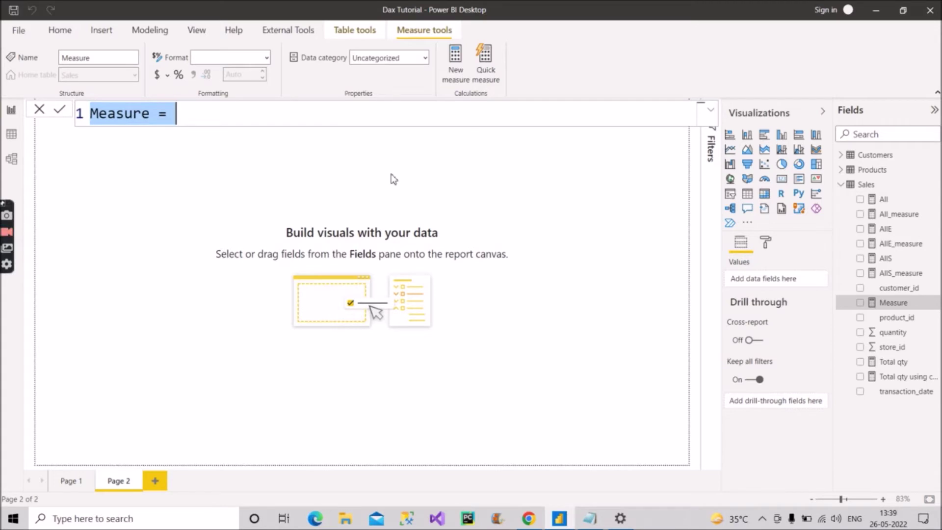
{"action": "type", "text": "Using"}
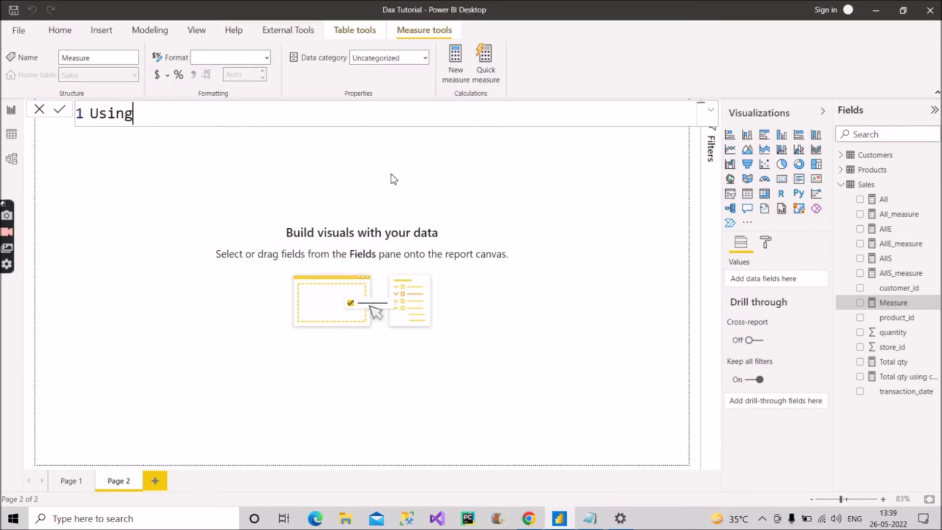
{"action": "type", "text": " CR = cou"}
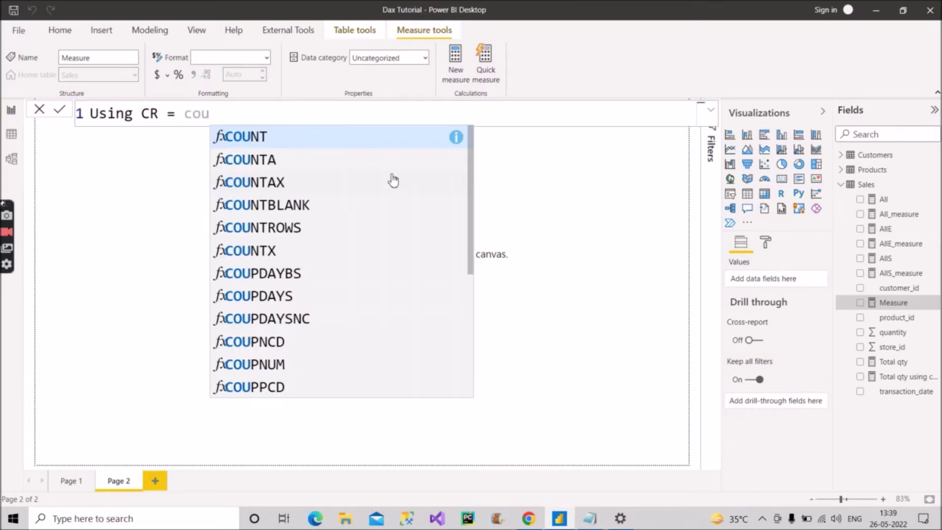
{"action": "type", "text": "nt"}
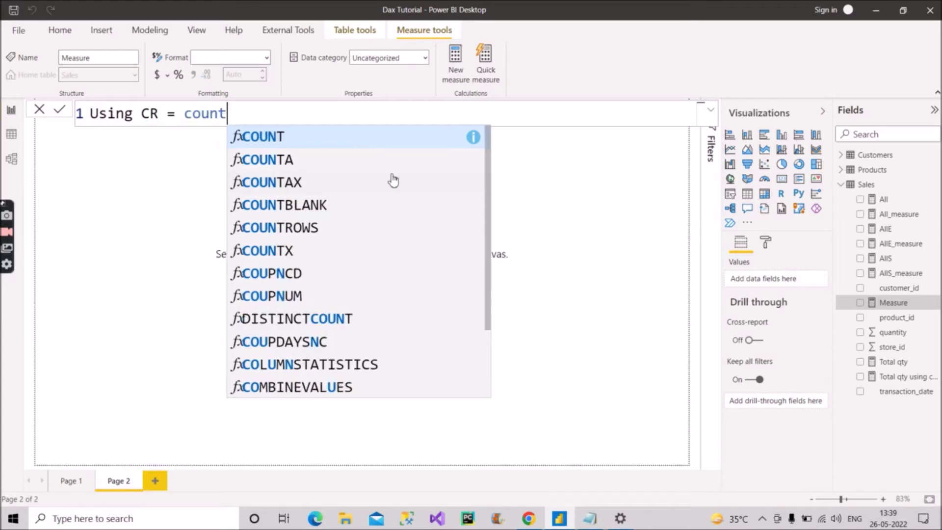
{"action": "type", "text": "r"}
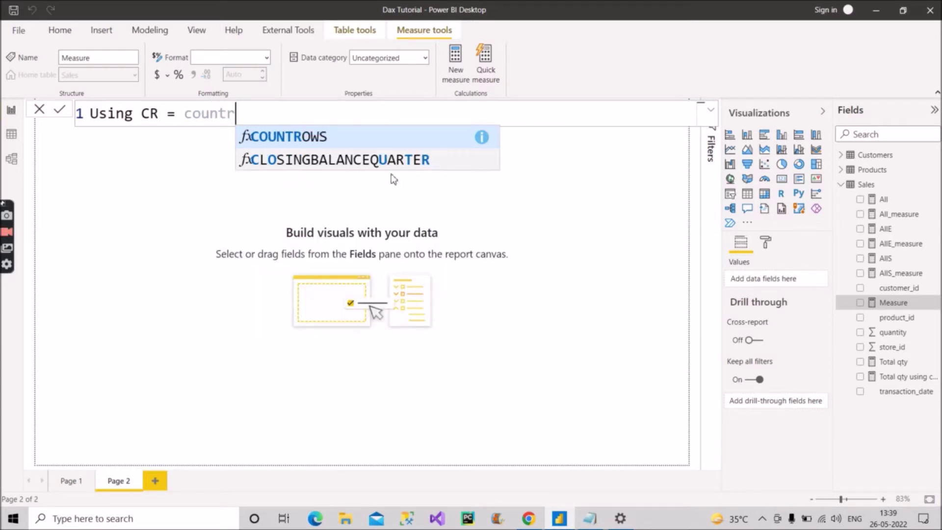
{"action": "key", "text": "Tab"}
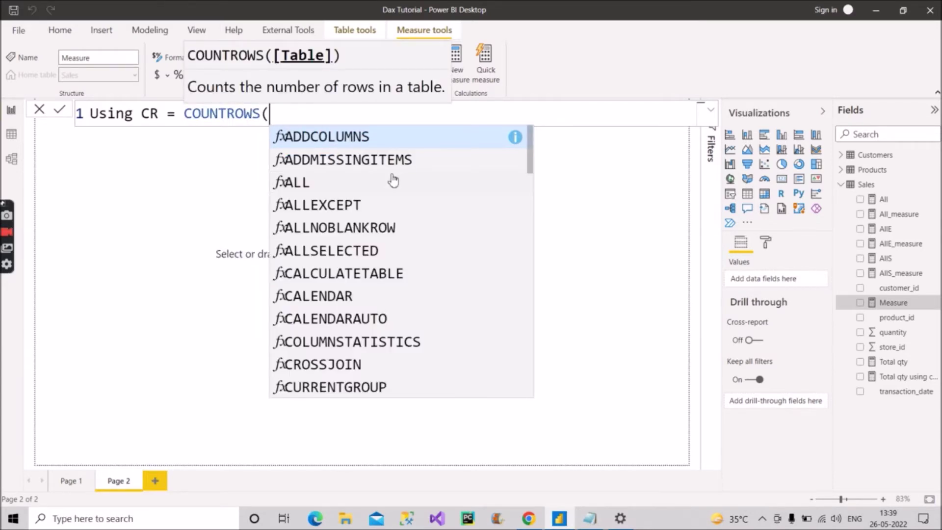
{"action": "type", "text": "sales"}
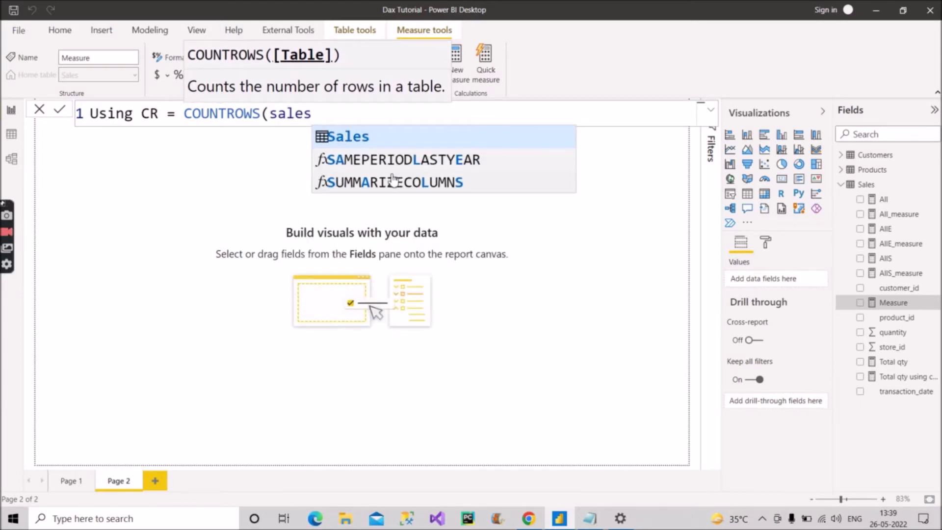
{"action": "type", "text": ")"}
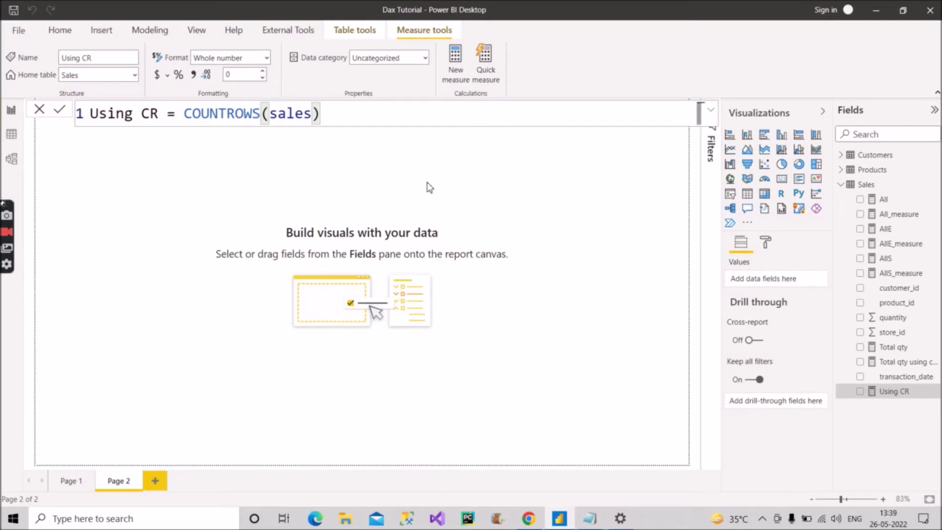
- Drop Using CR onto Page 2 as a card showing 270K, widened to fit
{"action": "left_click_drag", "start_coordinate": [891, 396], "coordinate": [252, 220]}
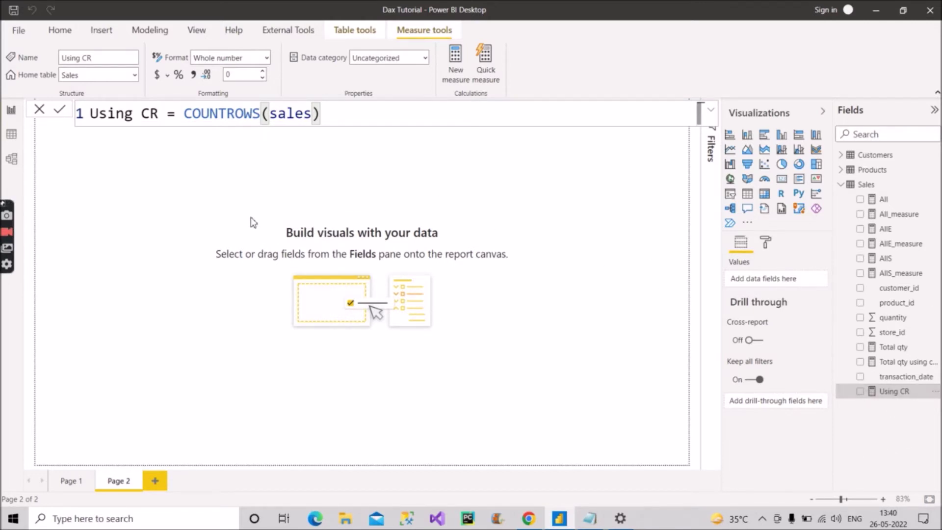
{"action": "left_click", "coordinate": [780, 181]}
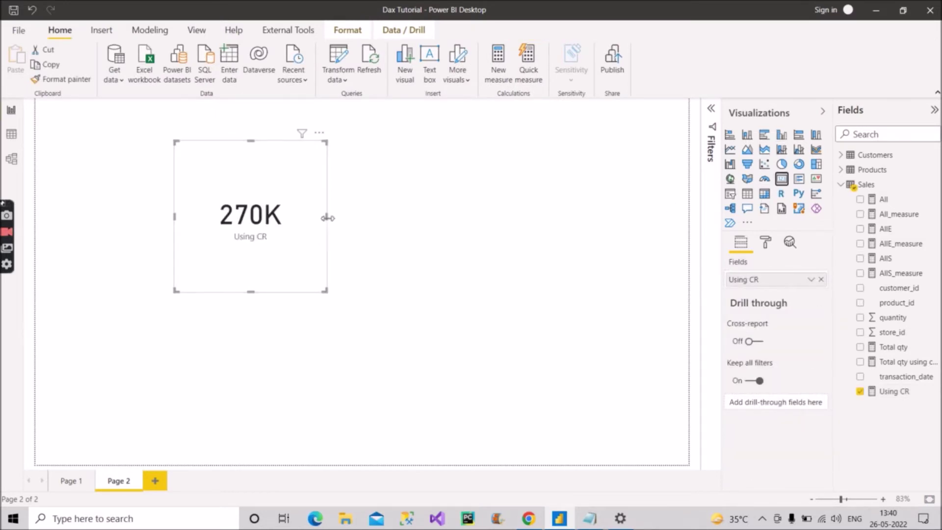
{"action": "left_click_drag", "start_coordinate": [327, 217], "coordinate": [278, 226]}
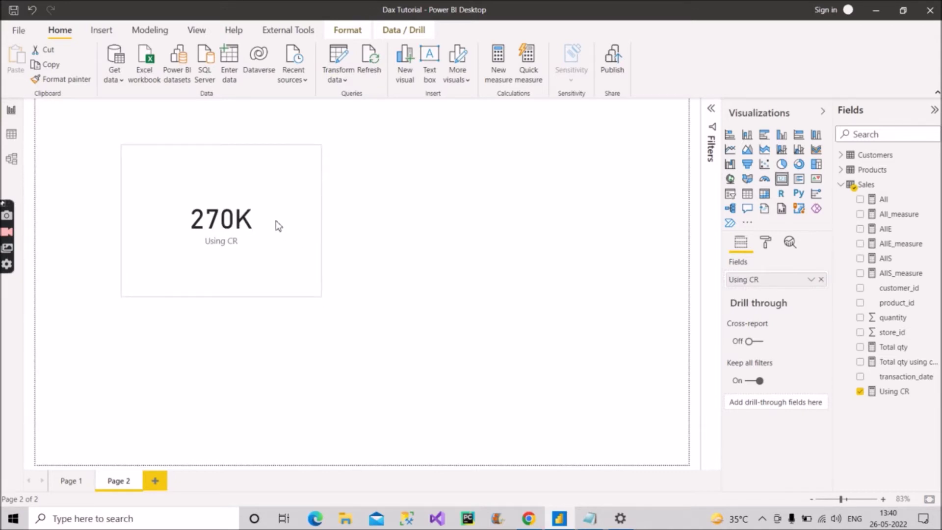
{"action": "left_click", "coordinate": [379, 227]}
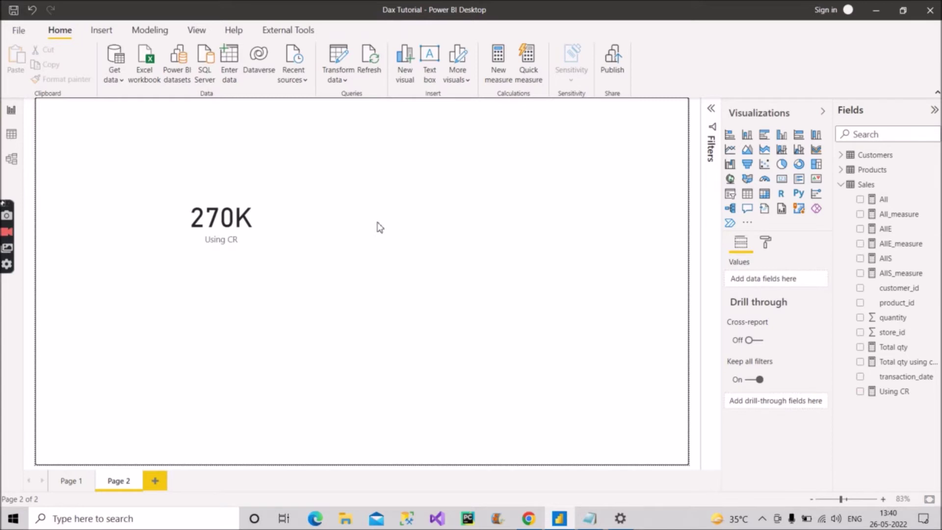
- Glance at the Notepad list of COUNTROWS, COUNT and COUNTX, then show the COUNTROWS docs
{"action": "left_click", "coordinate": [591, 519]}
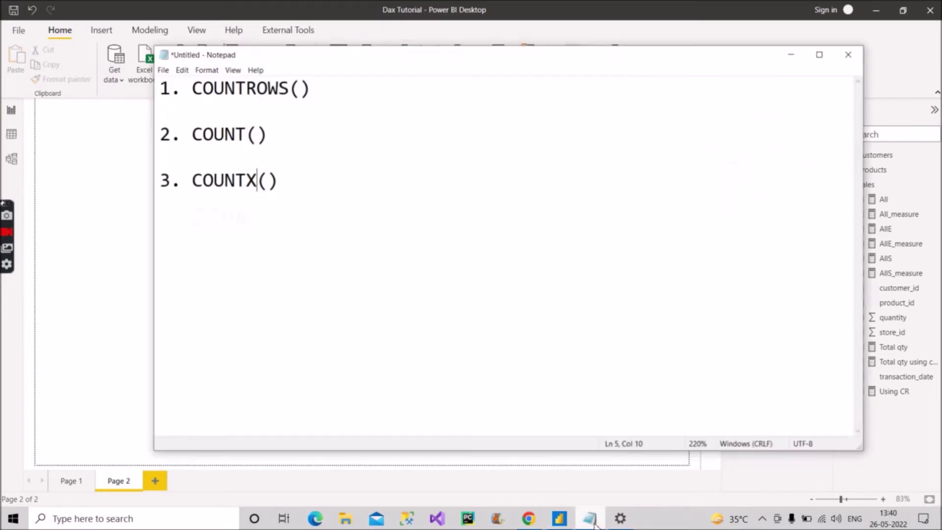
{"action": "left_click", "coordinate": [592, 520]}
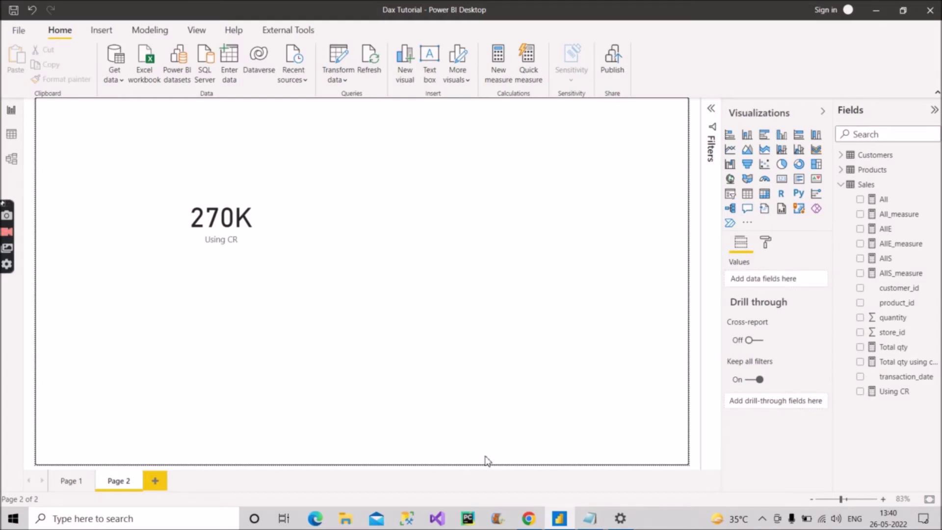
{"action": "left_click", "coordinate": [528, 518]}
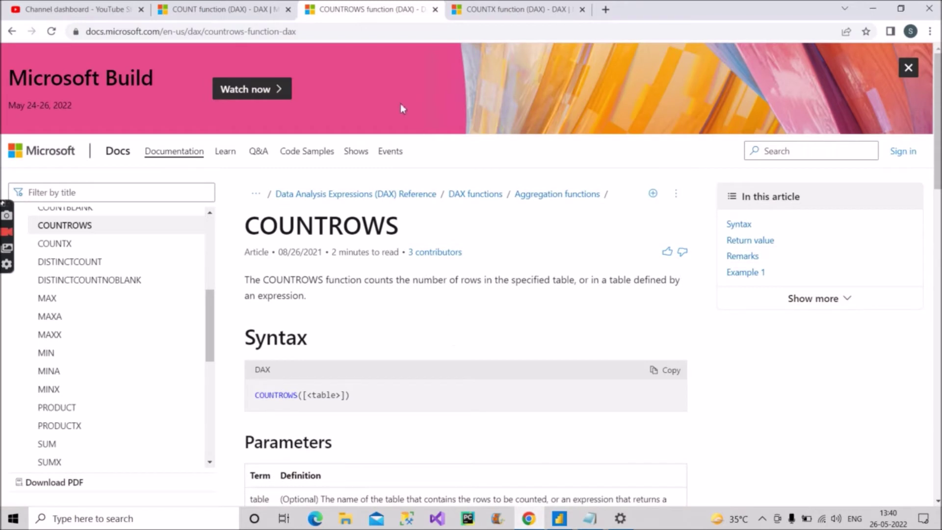
- Read the COUNT function article in Docs, then return to the report with the 270K card
{"action": "left_click", "coordinate": [199, 10]}
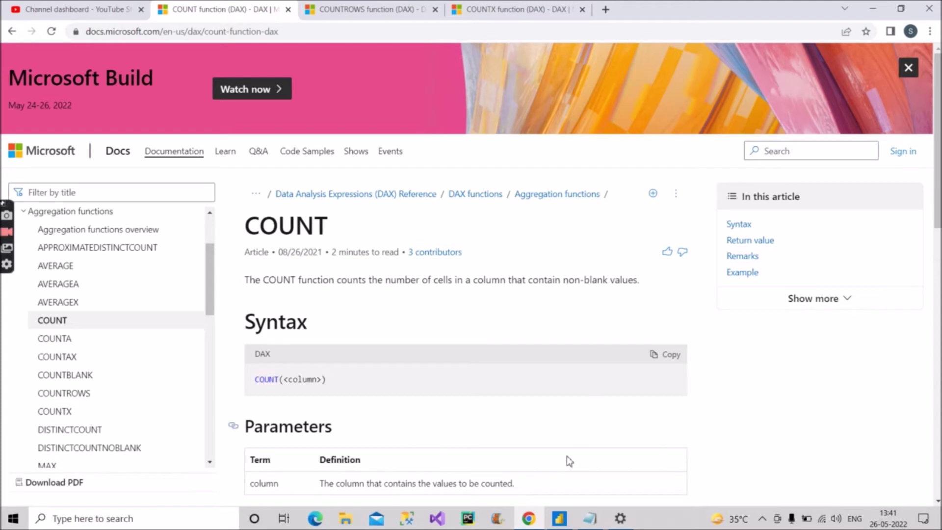
{"action": "left_click", "coordinate": [571, 526]}
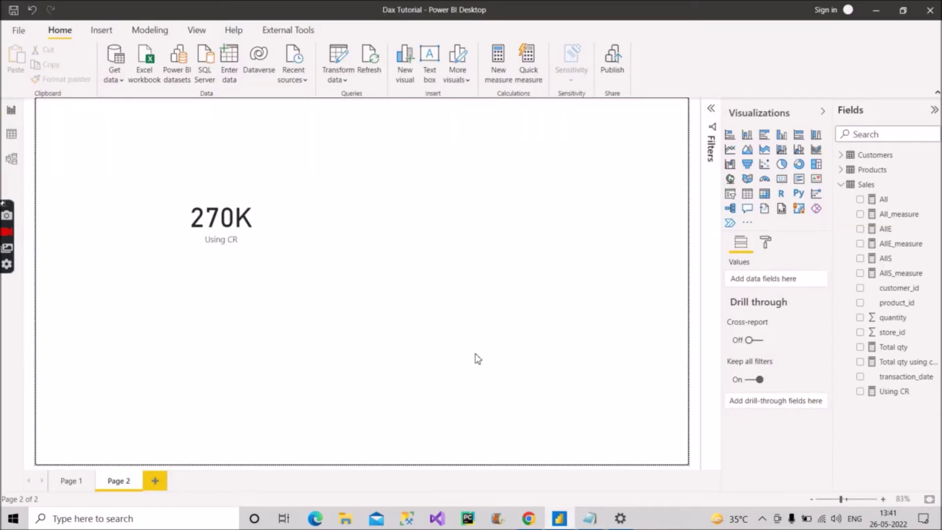
- Switch to Data view to see the Sales table rows
{"action": "right_click", "coordinate": [885, 297]}
{"action": "left_click", "coordinate": [527, 296]}
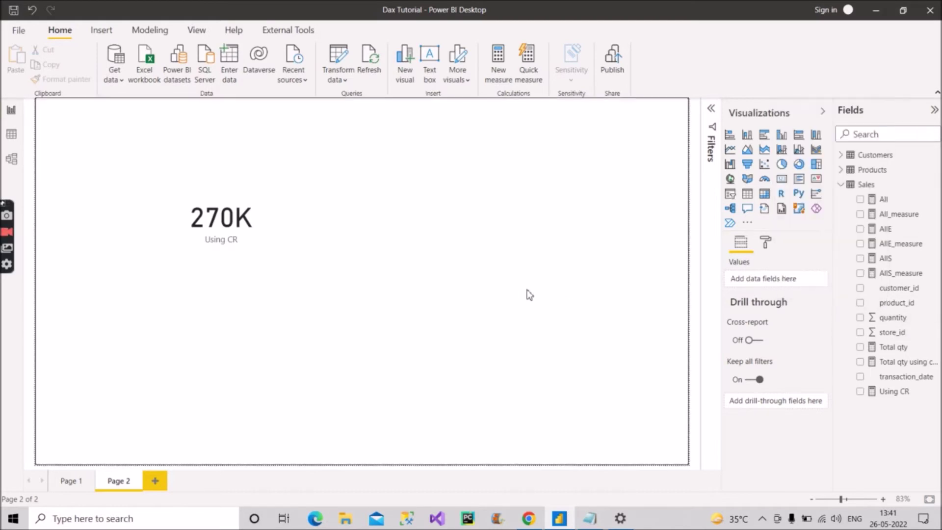
{"action": "left_click", "coordinate": [15, 139]}
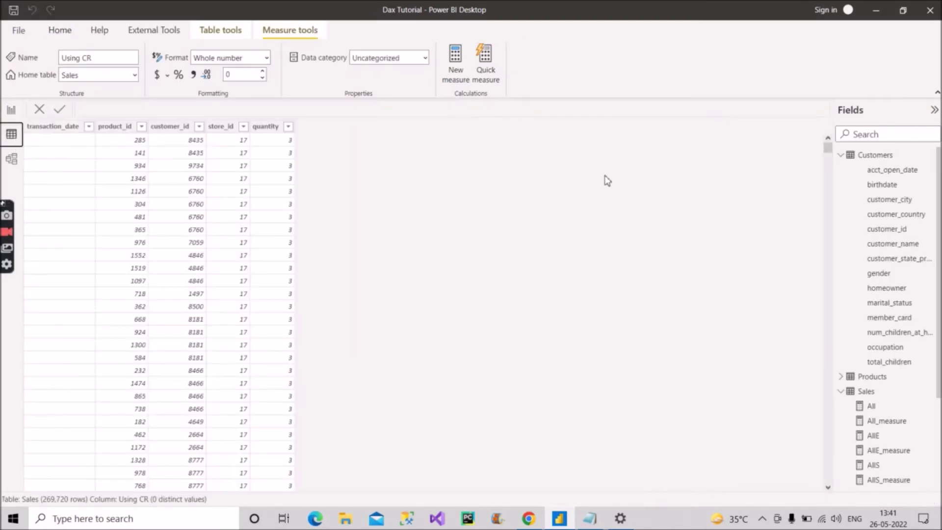
{"action": "left_click", "coordinate": [845, 161]}
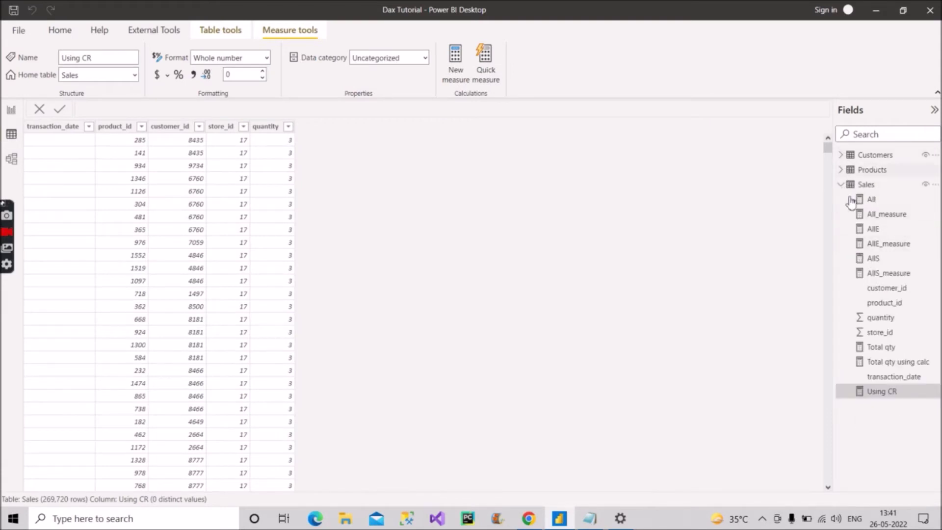
- Check the transaction_date filter list for blanks, cancel it, and go back to Report view
{"action": "left_click", "coordinate": [88, 130]}
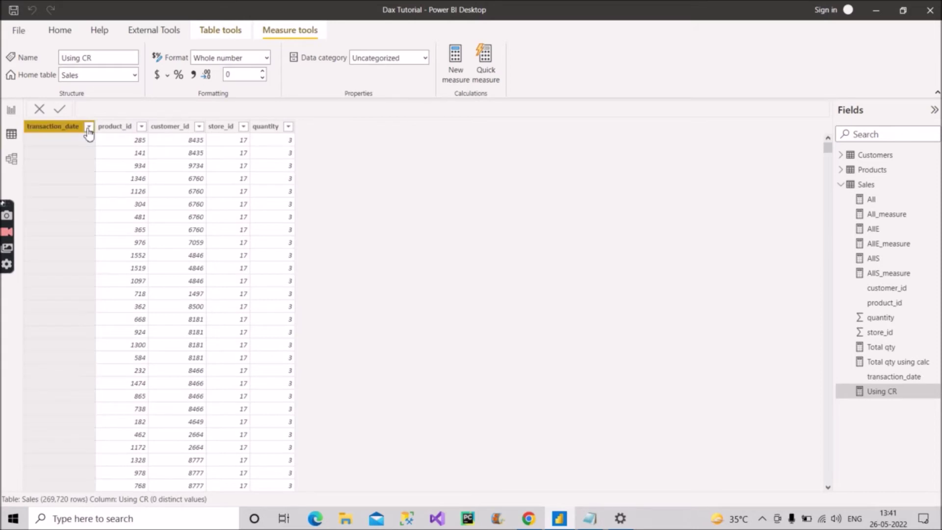
{"action": "left_click", "coordinate": [88, 130]}
{"action": "scroll", "coordinate": [185, 261], "scroll_direction": "down", "scroll_amount": 10}
{"action": "left_click_drag", "start_coordinate": [260, 430], "coordinate": [259, 243]}
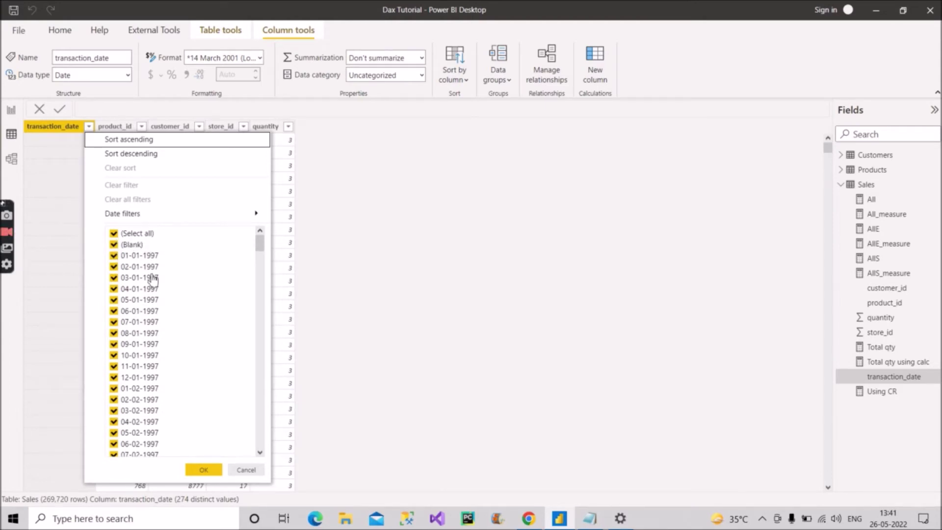
{"action": "left_click", "coordinate": [245, 469]}
{"action": "left_click", "coordinate": [11, 111]}
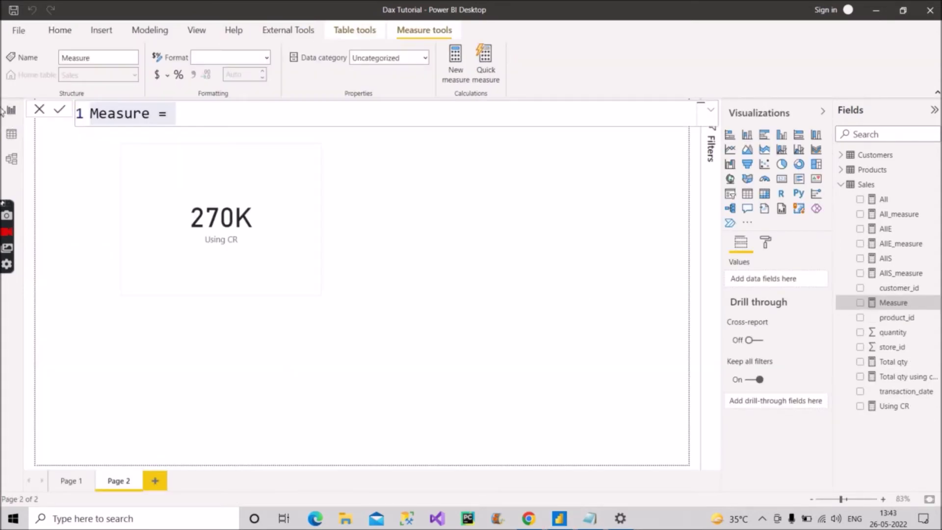
- Replace 'Measure =' with 'Using C = COUNT(Sales[transaction_date])' and commit it
{"action": "left_click", "coordinate": [180, 115]}
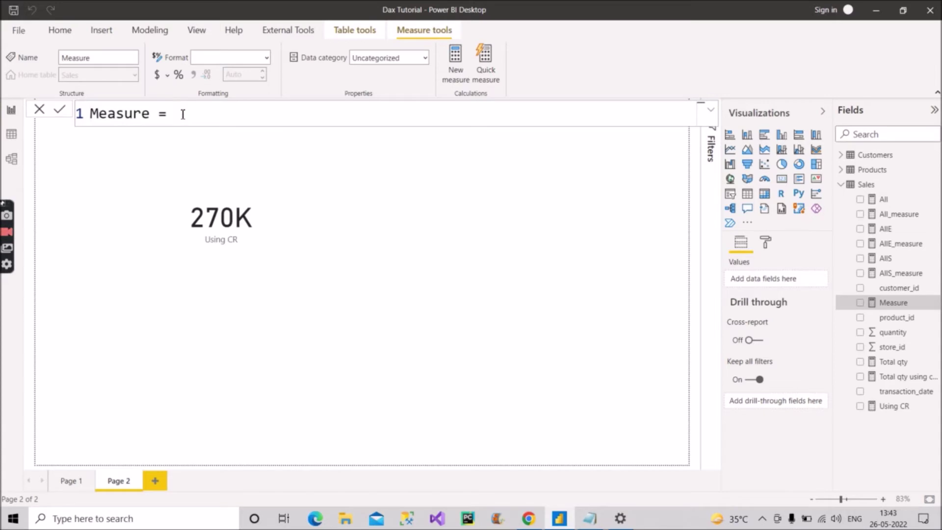
{"action": "left_click_drag", "start_coordinate": [172, 116], "coordinate": [87, 122]}
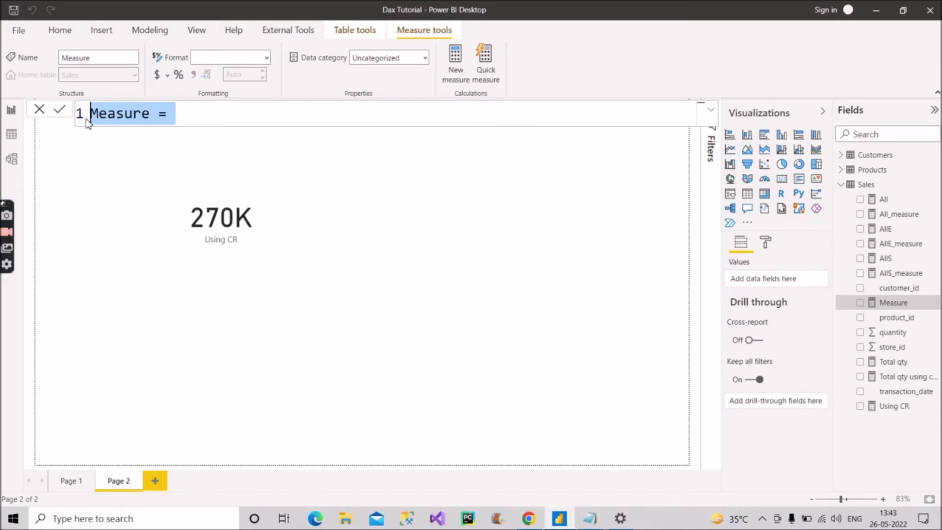
{"action": "type", "text": "Usi"}
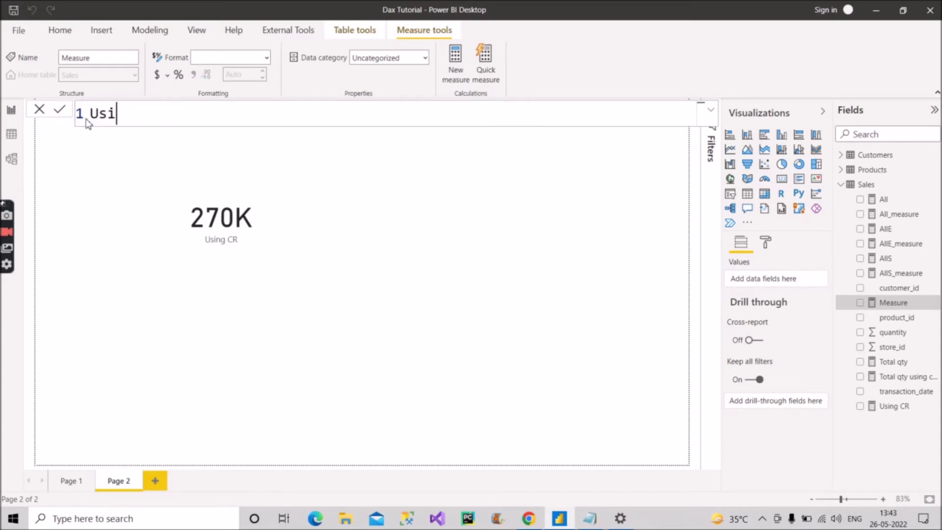
{"action": "type", "text": "ng C = "}
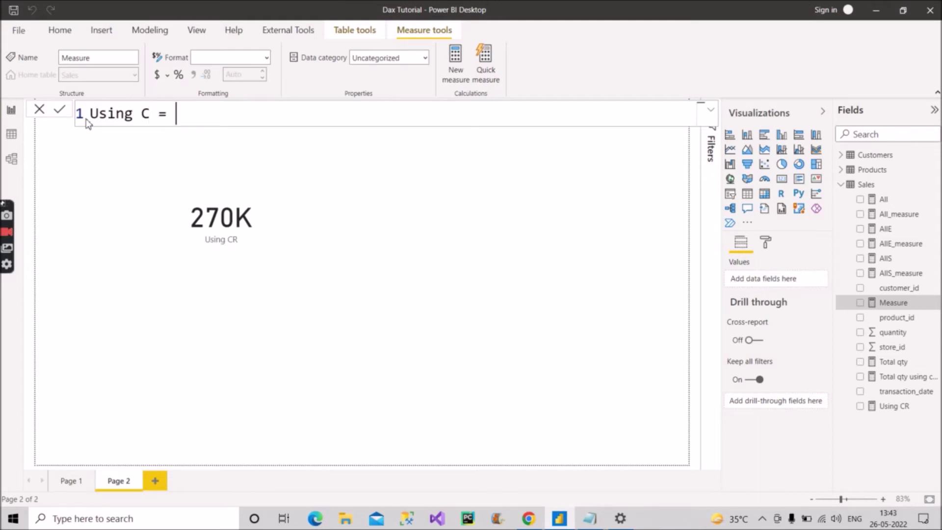
{"action": "type", "text": "count"}
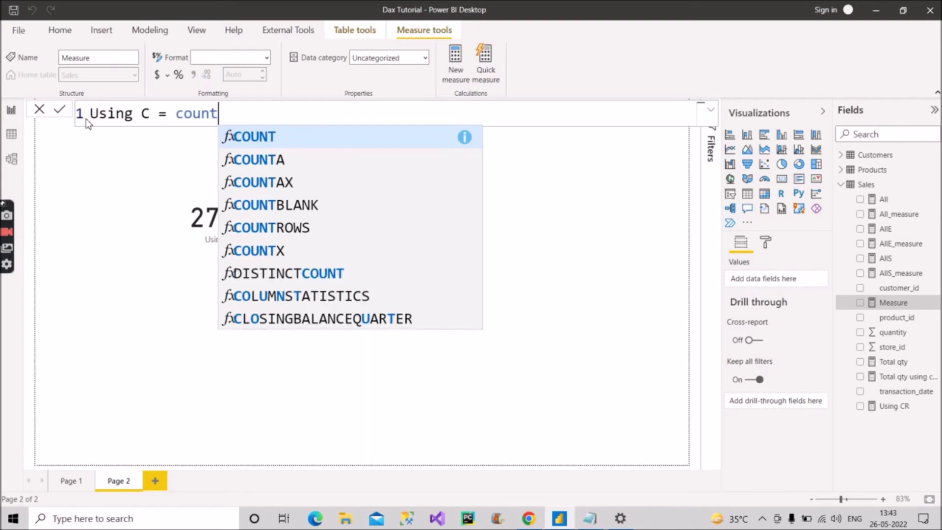
{"action": "key", "text": "Tab"}
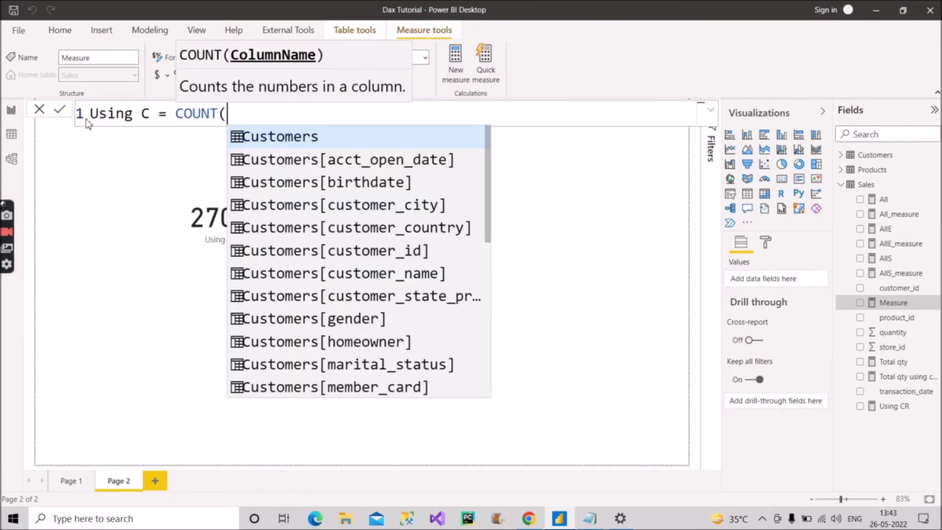
{"action": "type", "text": "trans"}
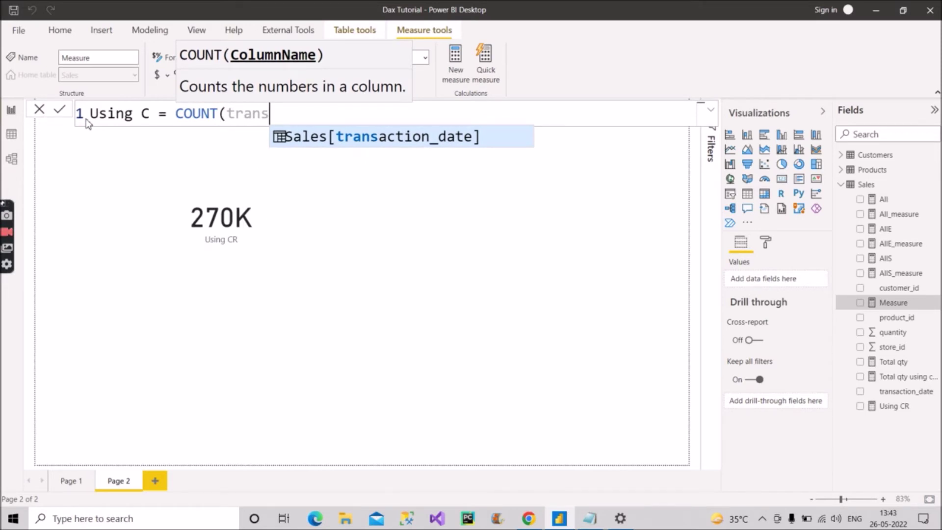
{"action": "key", "text": "Tab"}
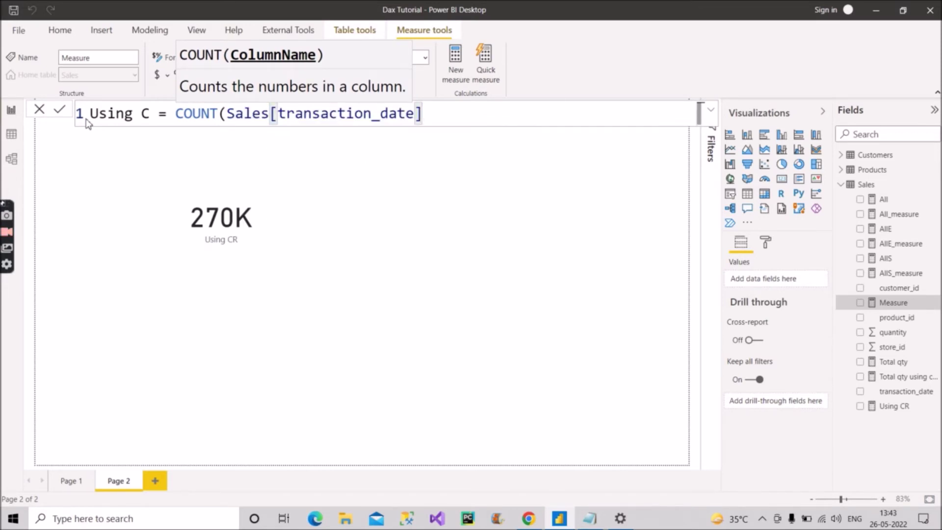
{"action": "type", "text": ")"}
{"action": "key", "text": "Return"}
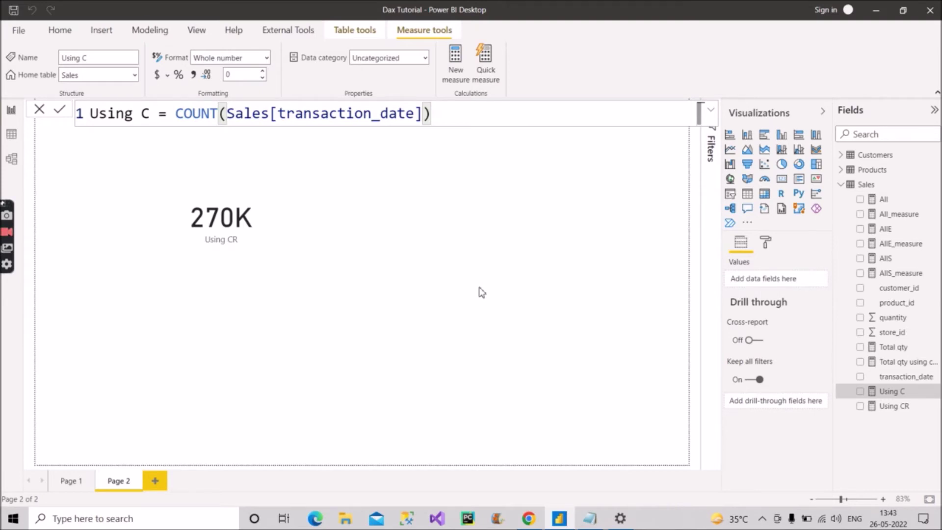
- Place Using C on the canvas as a 113K card aligned with the Using CR card
{"action": "left_click", "coordinate": [503, 259]}
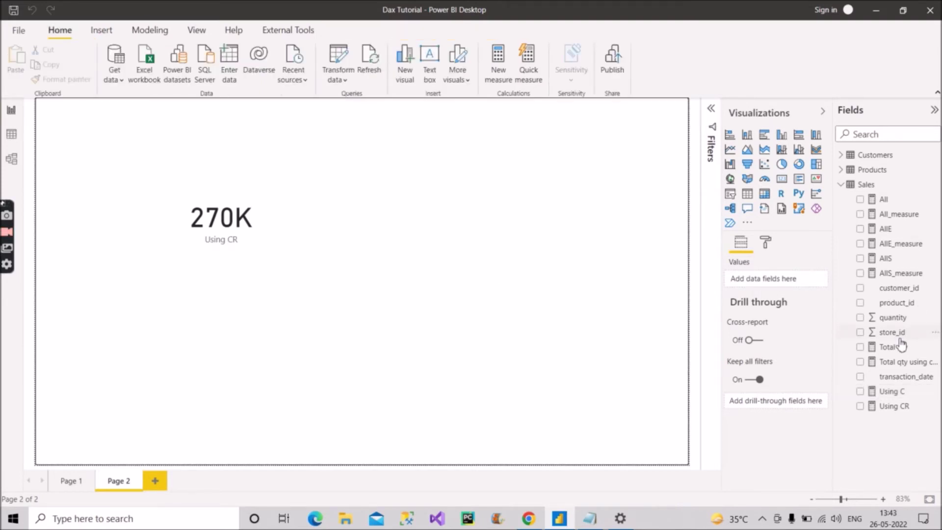
{"action": "left_click_drag", "start_coordinate": [903, 394], "coordinate": [466, 205]}
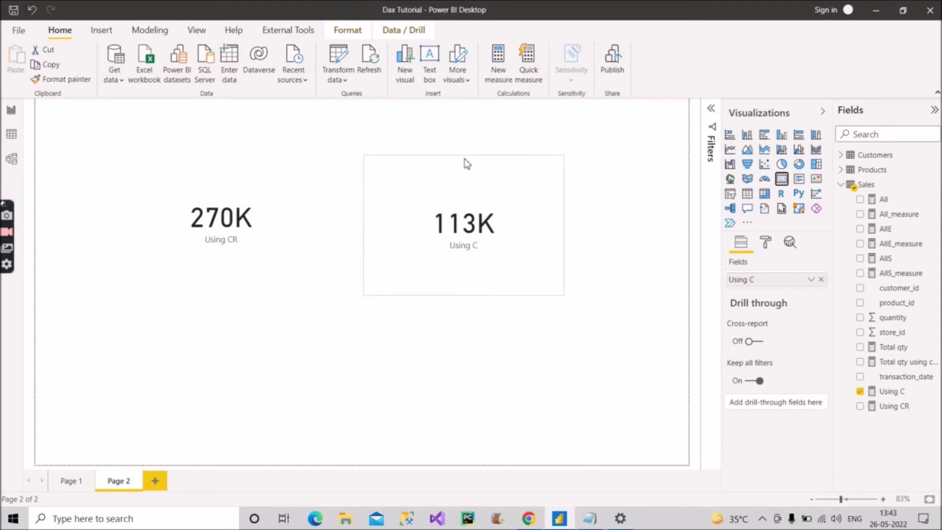
{"action": "left_click_drag", "start_coordinate": [480, 194], "coordinate": [482, 192]}
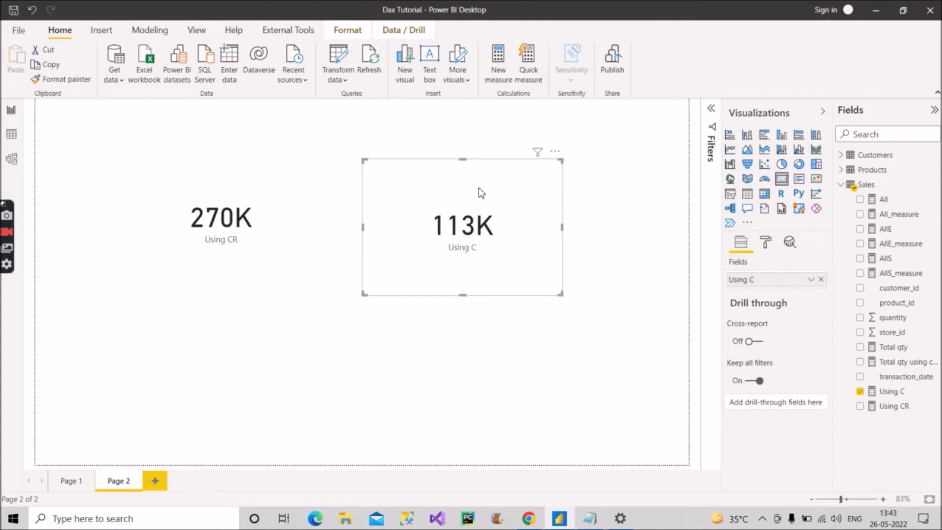
- Select the Using CR and Using C cards to compare them, then bring up the count-function notes
{"action": "left_click", "coordinate": [272, 200]}
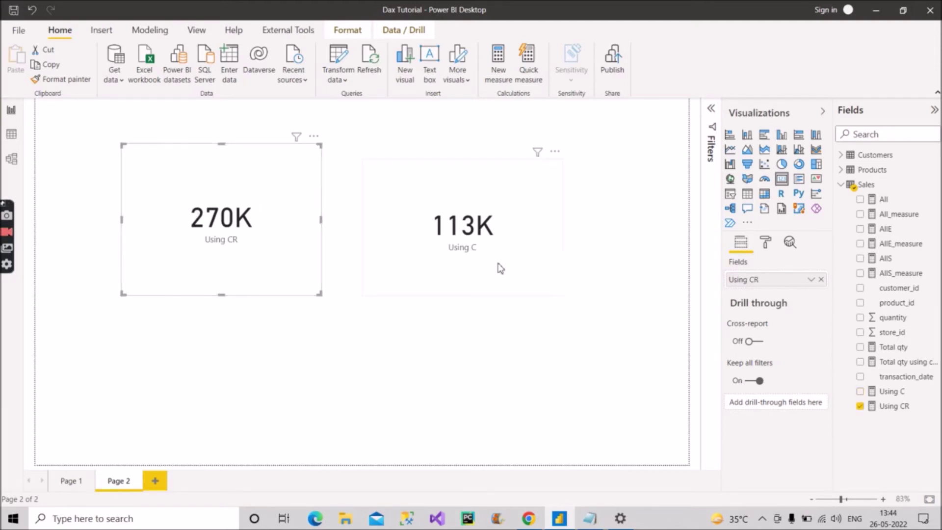
{"action": "left_click", "coordinate": [516, 247]}
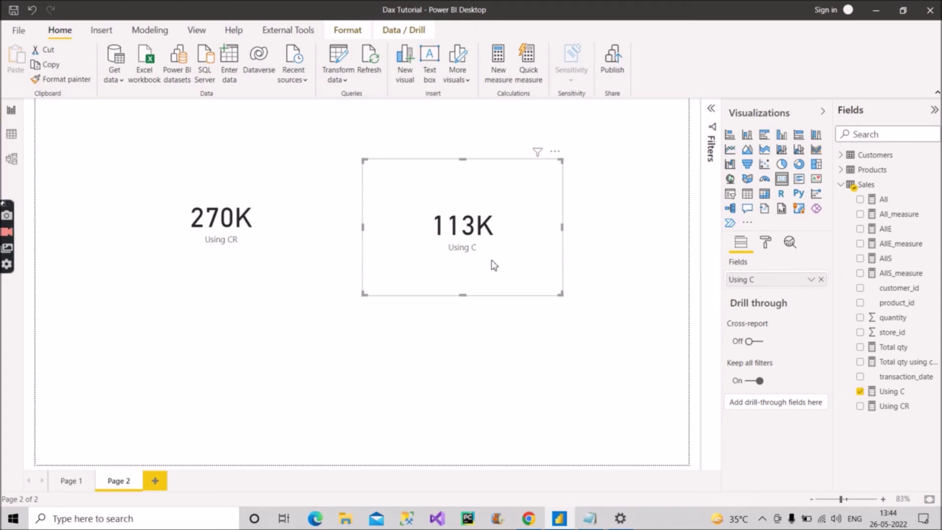
{"action": "left_click", "coordinate": [492, 375]}
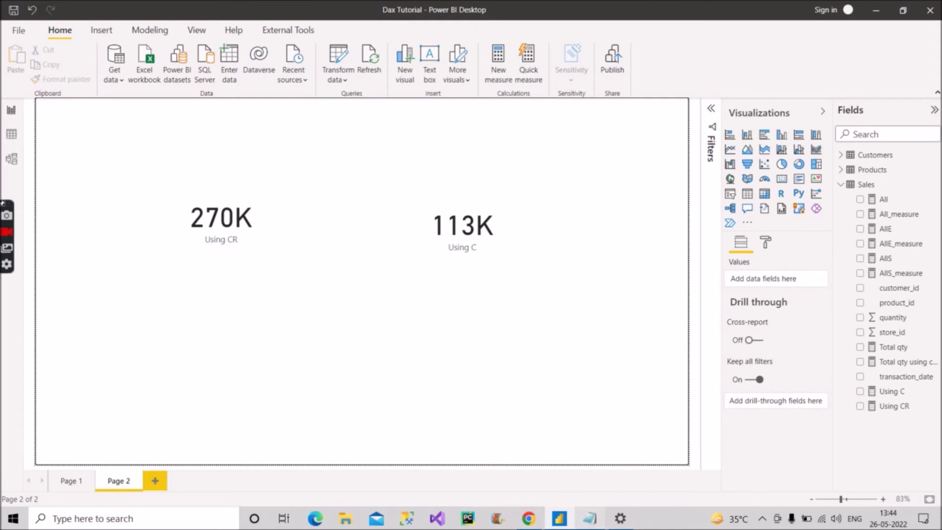
{"action": "left_click", "coordinate": [590, 519]}
- Hide the notes, read the COUNTX article in Chrome, and return to the Power BI report
{"action": "left_click", "coordinate": [590, 518]}
{"action": "left_click", "coordinate": [536, 520]}
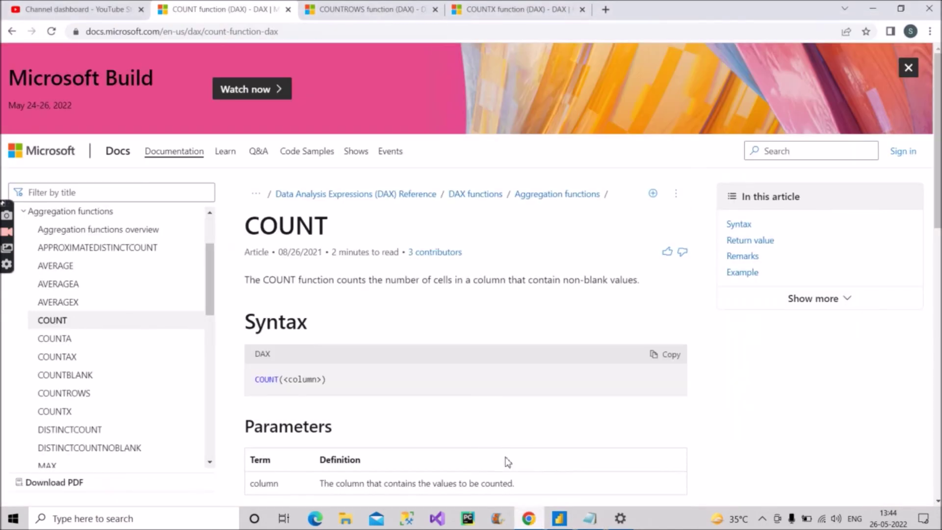
{"action": "left_click", "coordinate": [505, 10]}
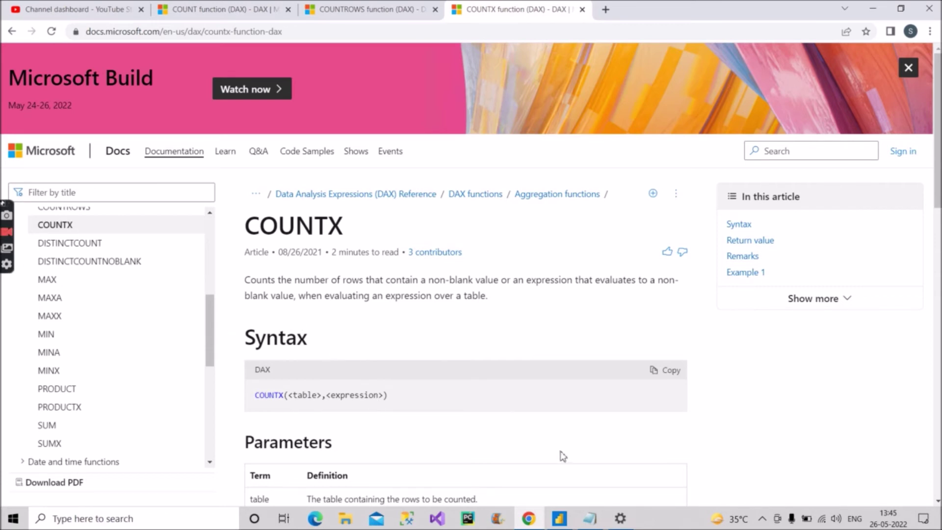
{"action": "left_click", "coordinate": [562, 524]}
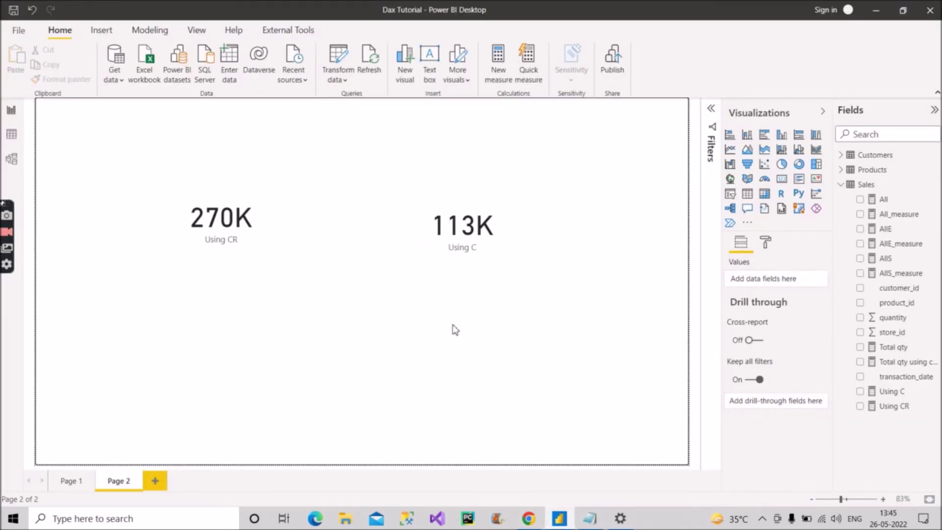
- Start a new Sales measure named Using CX using COUNTX over the Sales table
{"action": "right_click", "coordinate": [882, 318]}
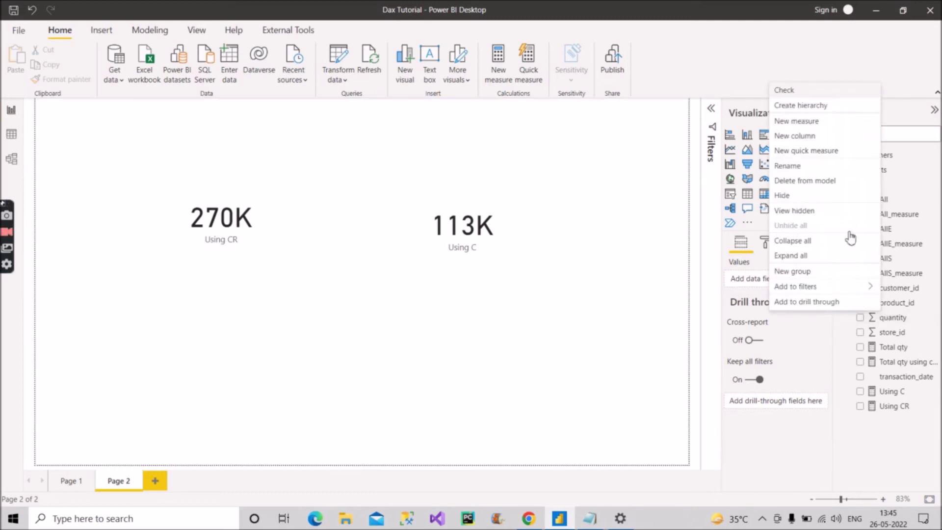
{"action": "left_click", "coordinate": [794, 127]}
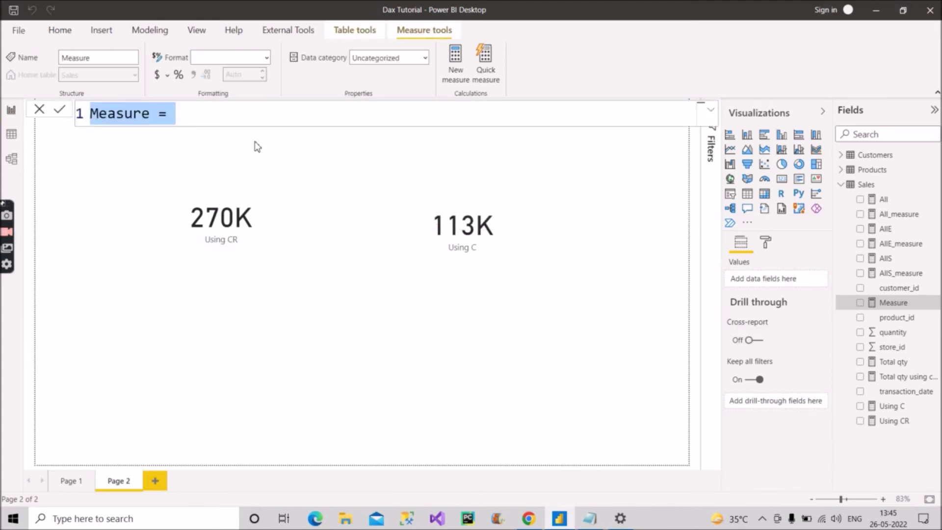
{"action": "type", "text": "Using CX = "}
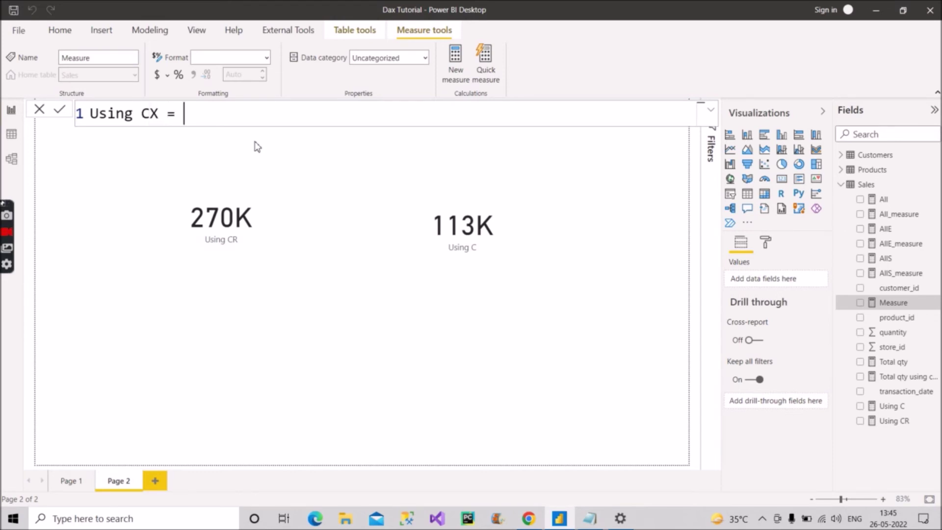
{"action": "type", "text": "coun"}
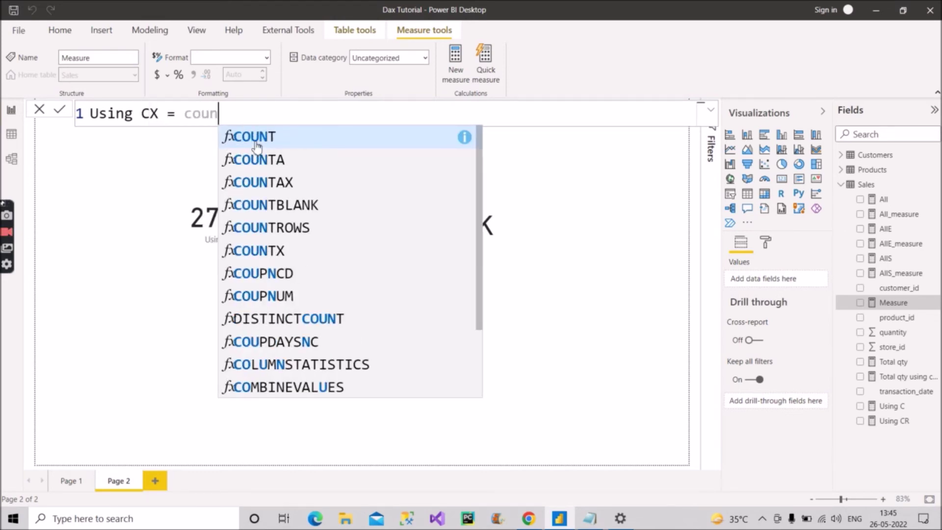
{"action": "type", "text": "tx"}
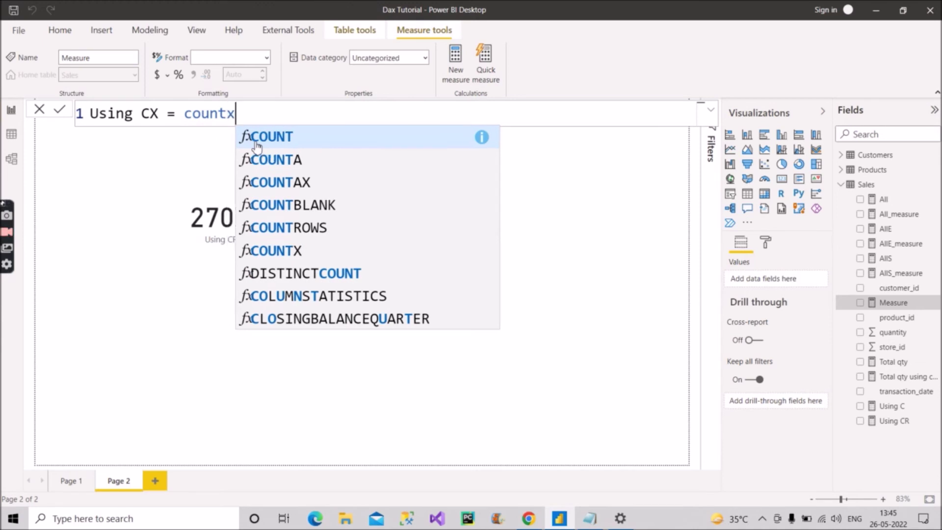
{"action": "key", "text": "Tab"}
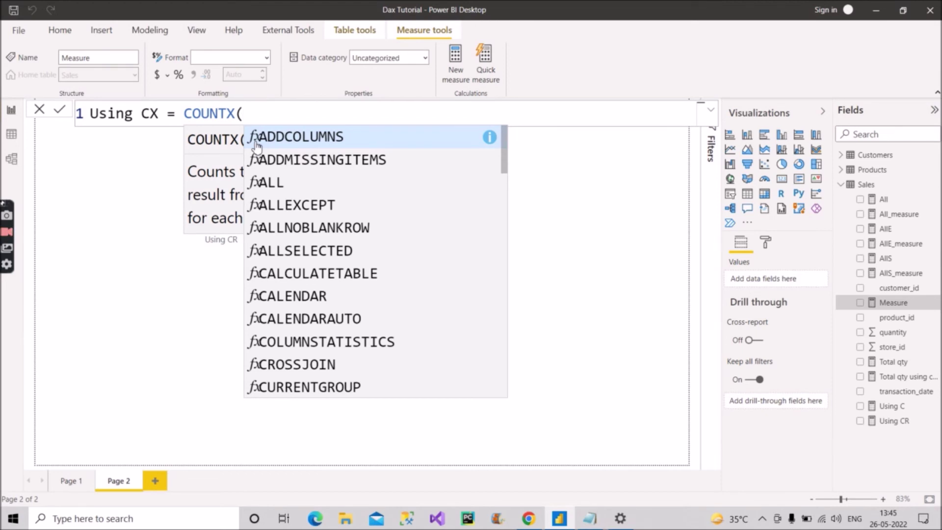
{"action": "type", "text": "sa"}
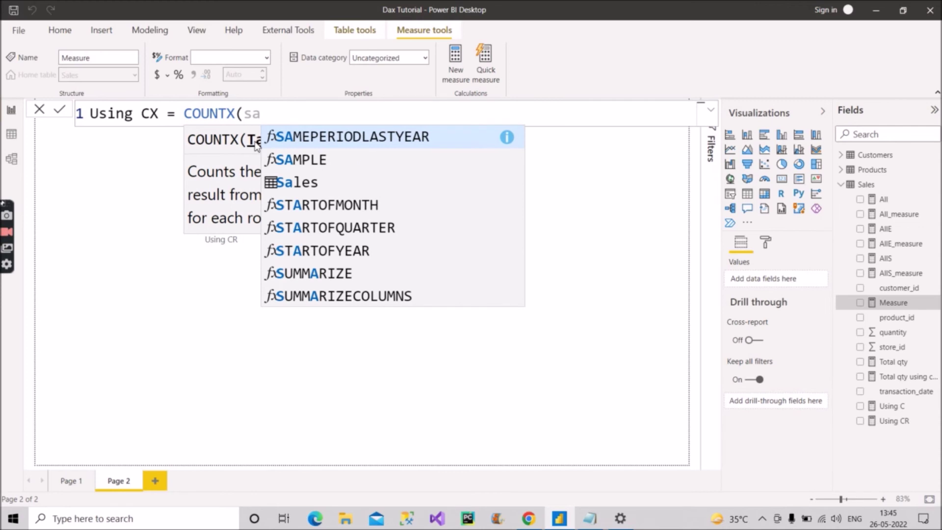
{"action": "type", "text": "l"}
{"action": "key", "text": "Down"}
{"action": "key", "text": "Down"}
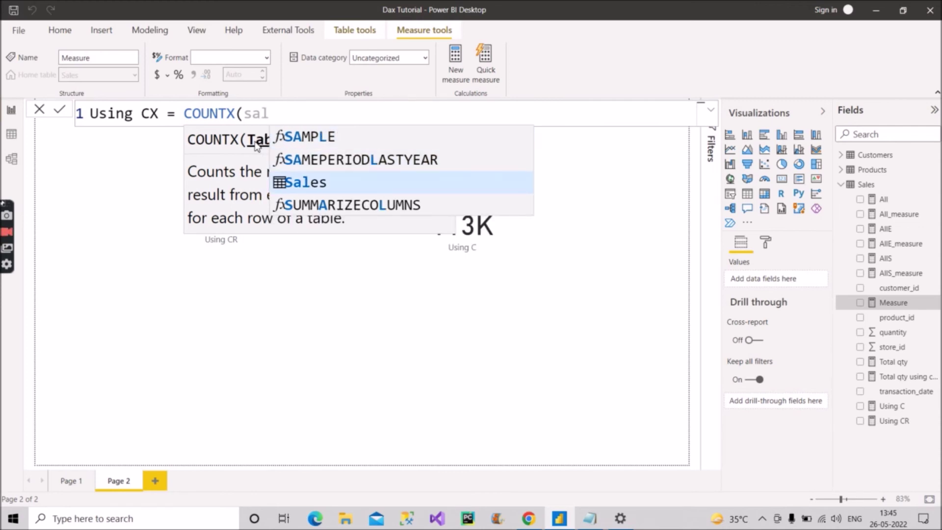
{"action": "key", "text": "Tab"}
- Complete the formula as COUNTX(Sales,[Total qty]) and commit the measure
{"action": "type", "text": ","}
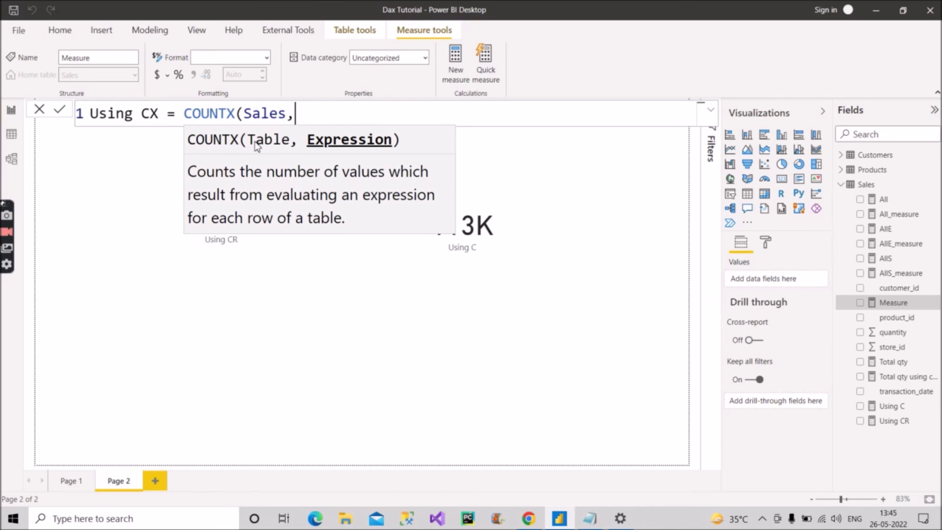
{"action": "type", "text": "total"}
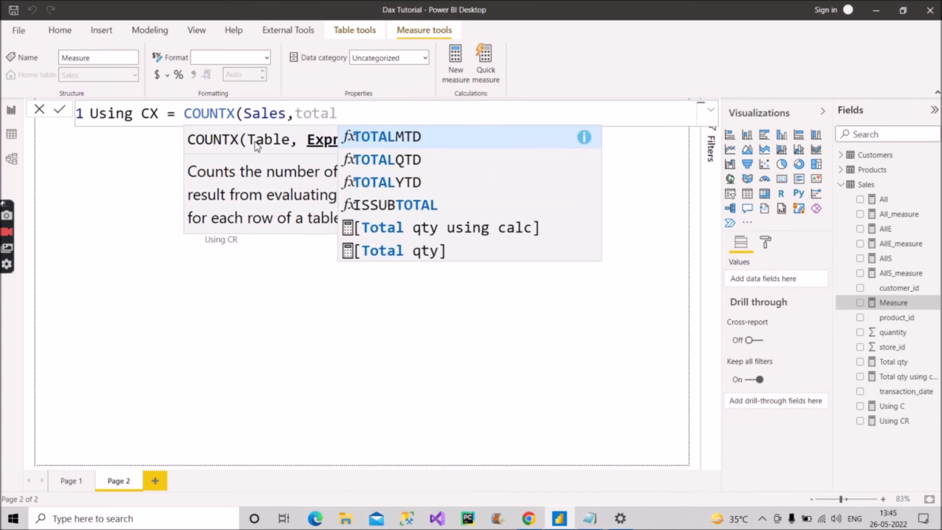
{"action": "key", "text": "Down"}
{"action": "key", "text": "Down"}
{"action": "key", "text": "Down"}
{"action": "key", "text": "Down"}
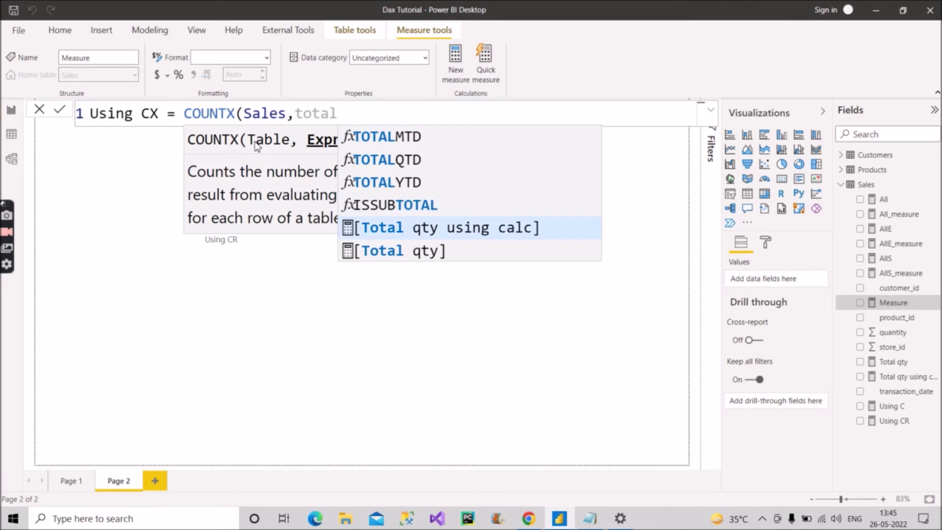
{"action": "key", "text": "Down"}
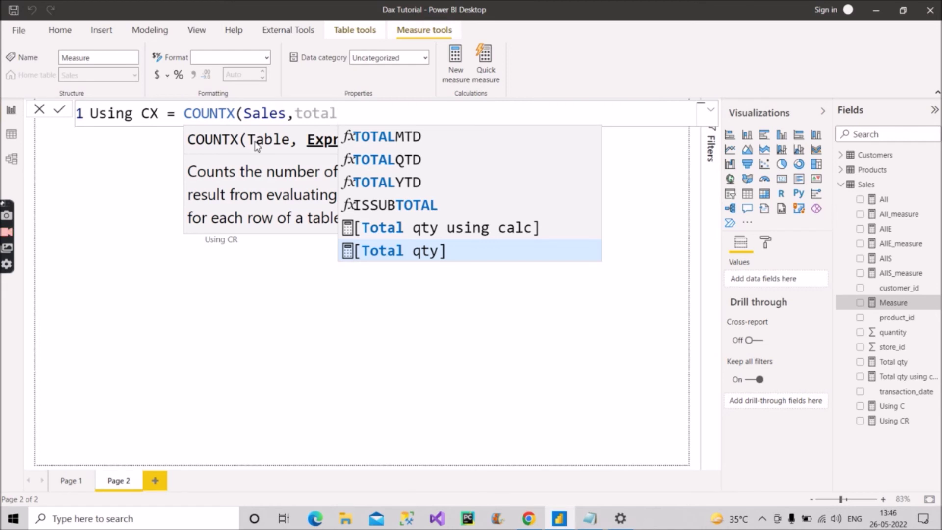
{"action": "key", "text": "Tab"}
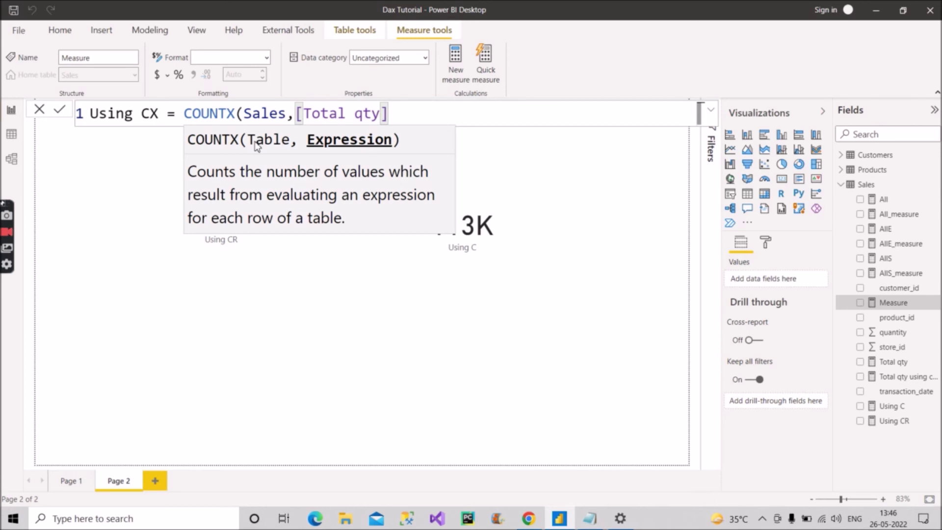
{"action": "type", "text": ")"}
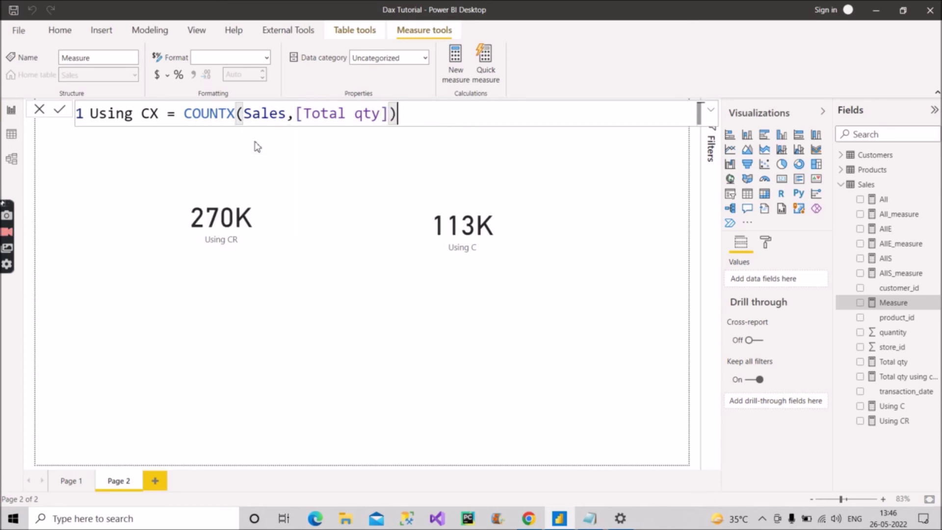
{"action": "key", "text": "Return"}
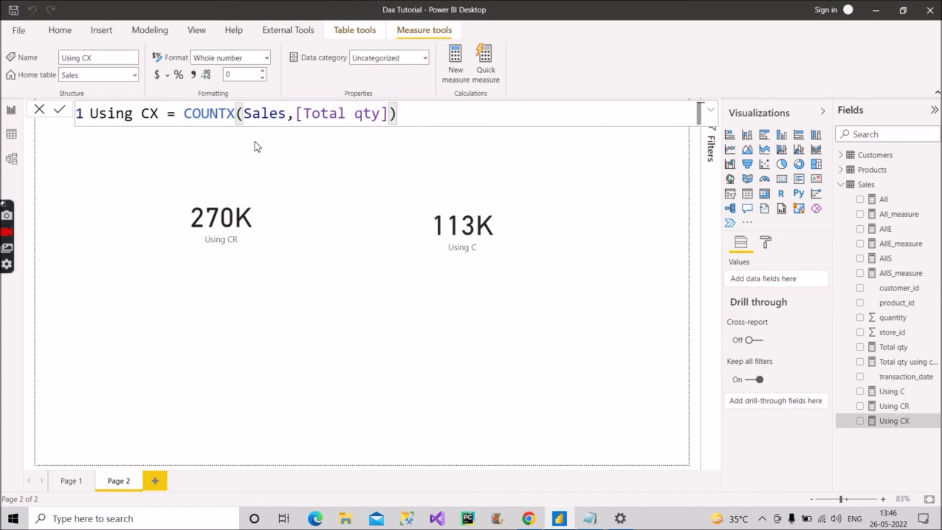
{"action": "left_click", "coordinate": [468, 399]}
- Add a Using CX card showing 270K below the other two cards, then select the Total qty measure
{"action": "left_click_drag", "start_coordinate": [899, 422], "coordinate": [364, 352]}
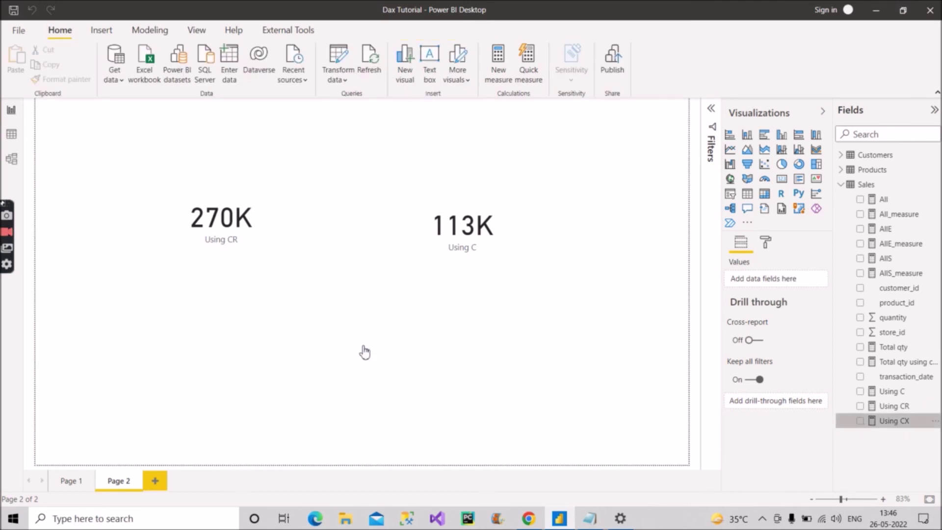
{"action": "left_click", "coordinate": [782, 182]}
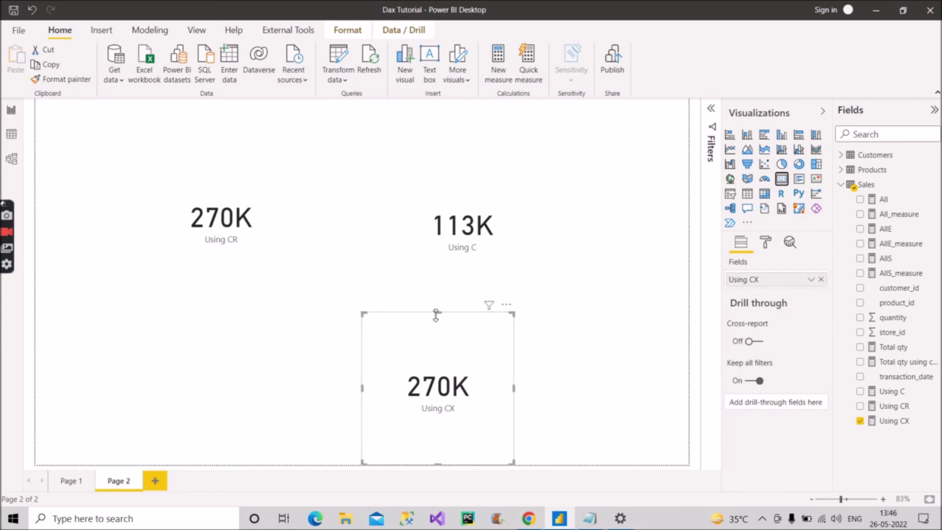
{"action": "left_click_drag", "start_coordinate": [438, 347], "coordinate": [363, 327]}
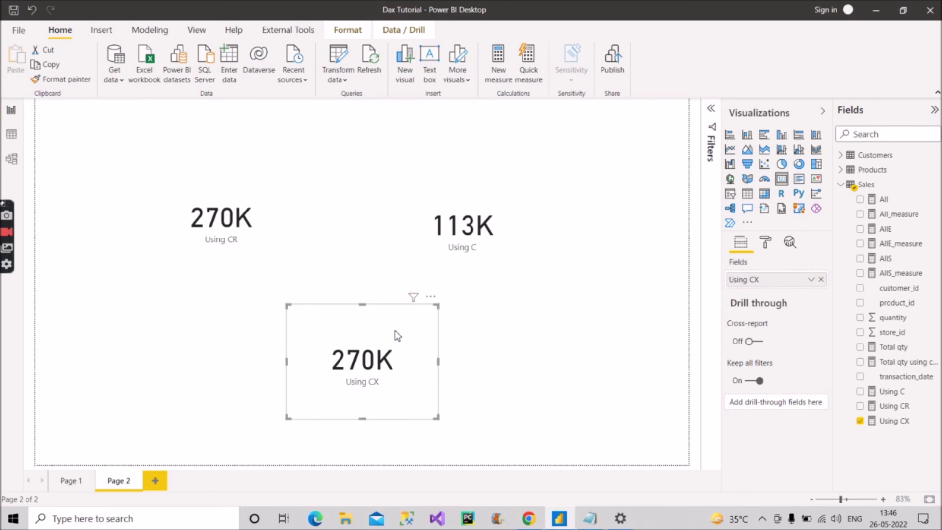
{"action": "left_click", "coordinate": [897, 348]}
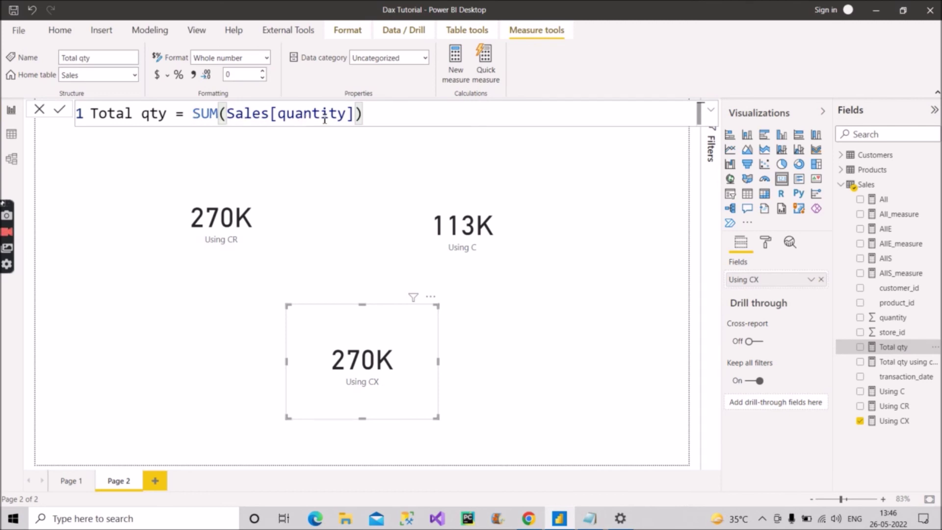
- In Data view, check the Sales quantity column's six distinct values (1–6) without filtering
{"action": "left_click", "coordinate": [12, 137]}
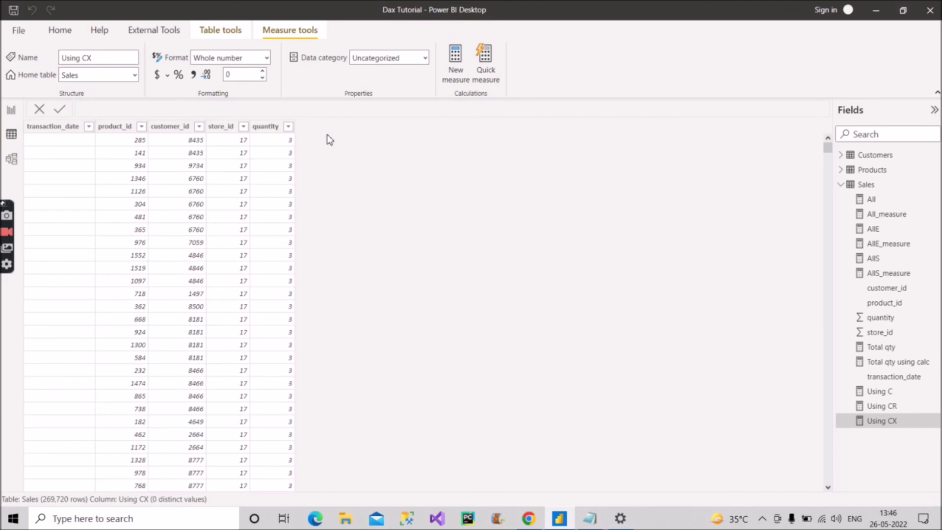
{"action": "left_click", "coordinate": [288, 127]}
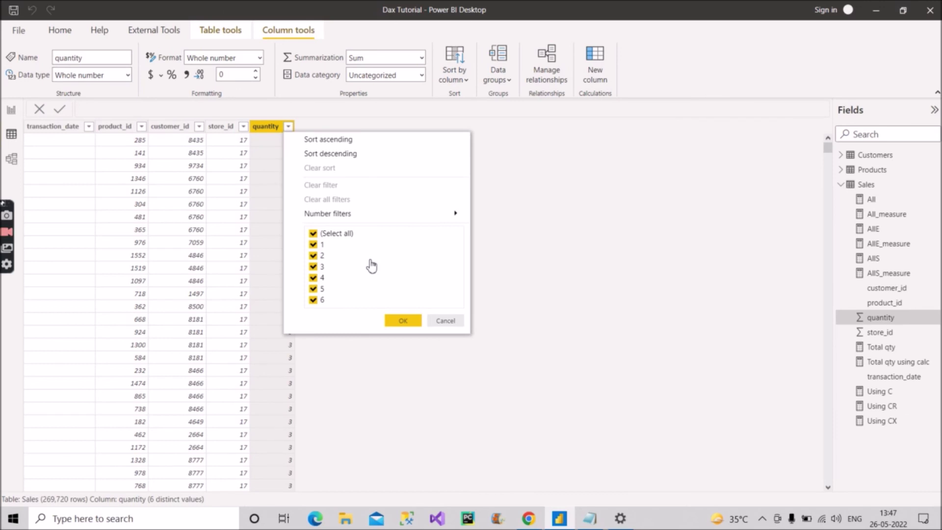
{"action": "left_click", "coordinate": [444, 321]}
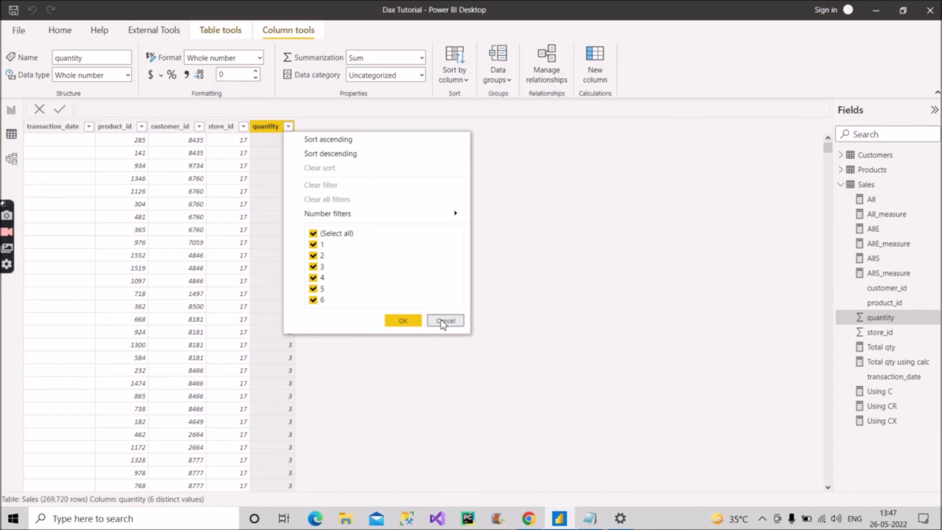
{"action": "left_click", "coordinate": [12, 110]}
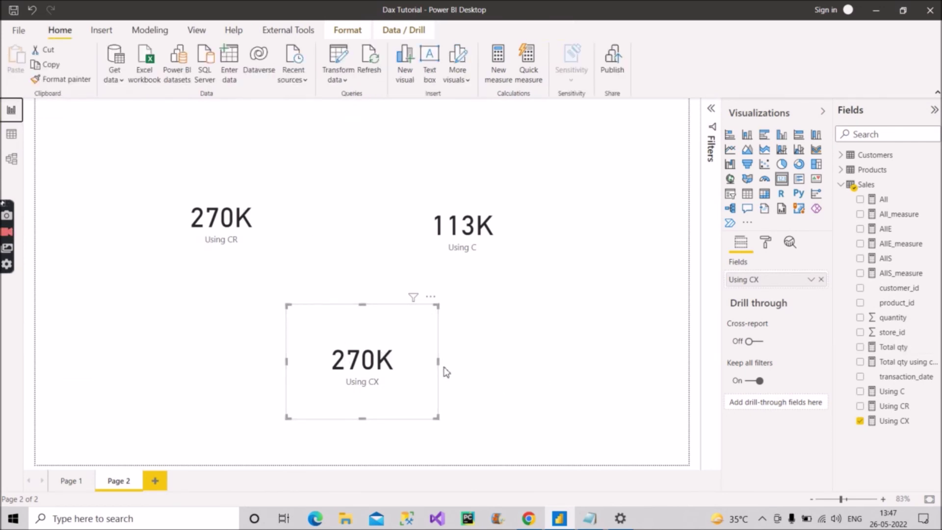
- Deselect the Using CX card so Page 2 shows the 270K, 113K and 270K cards
{"action": "left_click", "coordinate": [544, 369]}
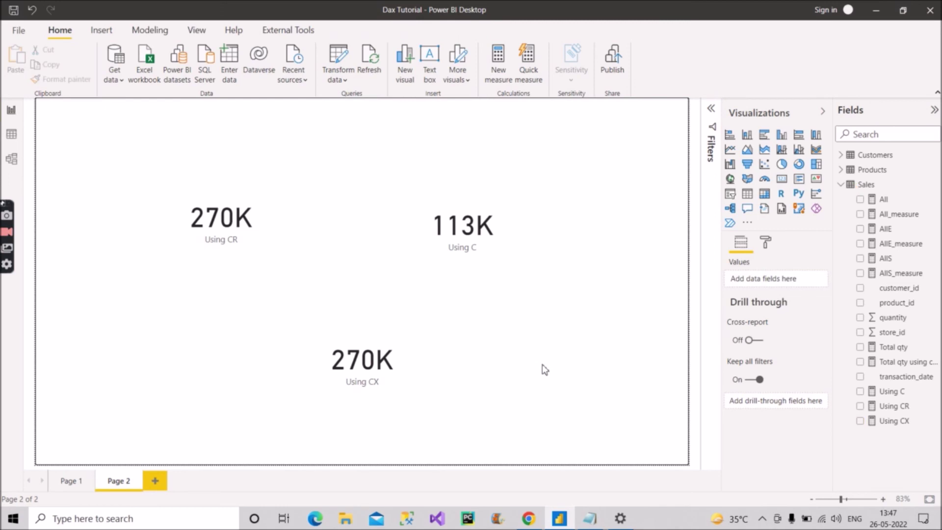